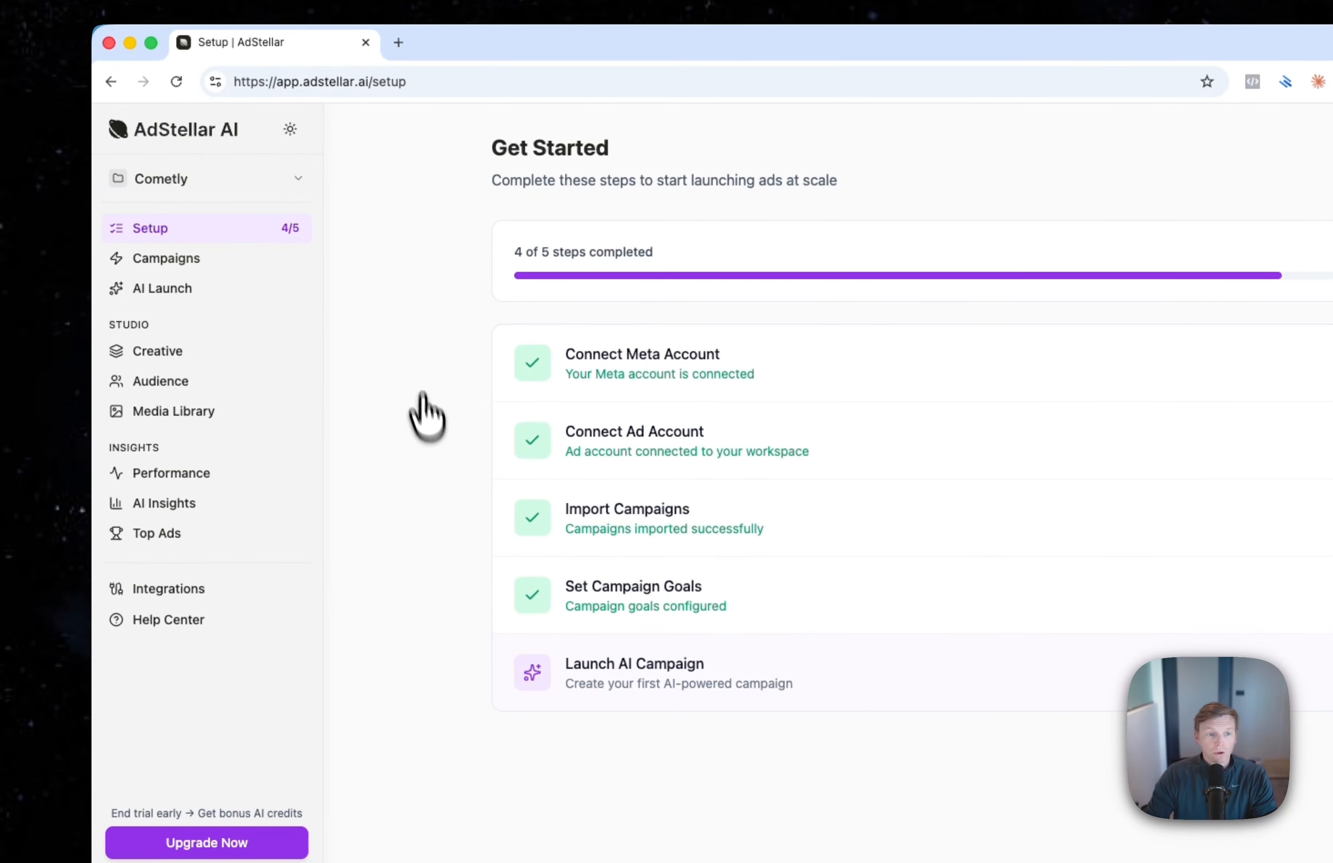
Open the campaign performance report and widen the Conversion Value column of the campaigns table
click(194, 475)
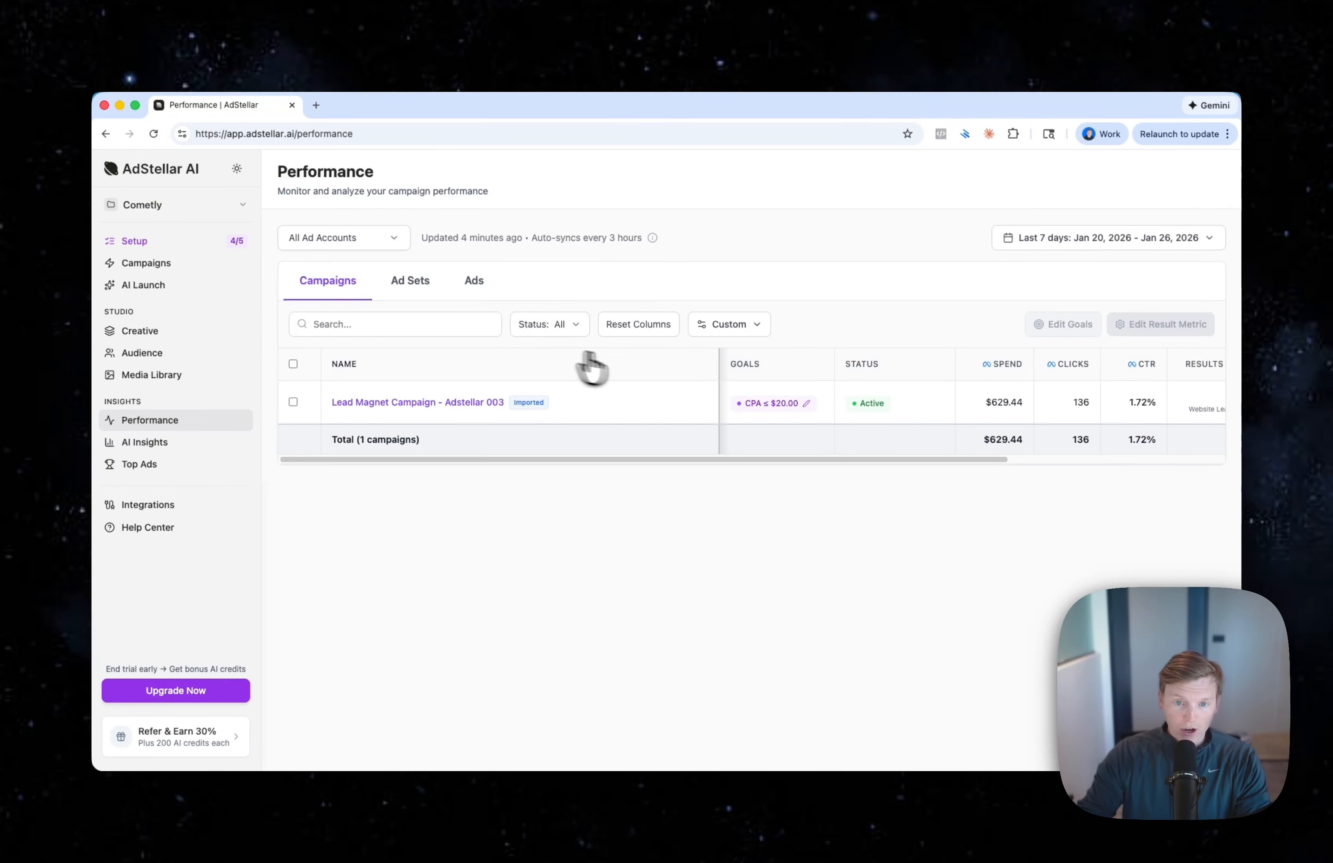
scroll(796, 430, right, 3)
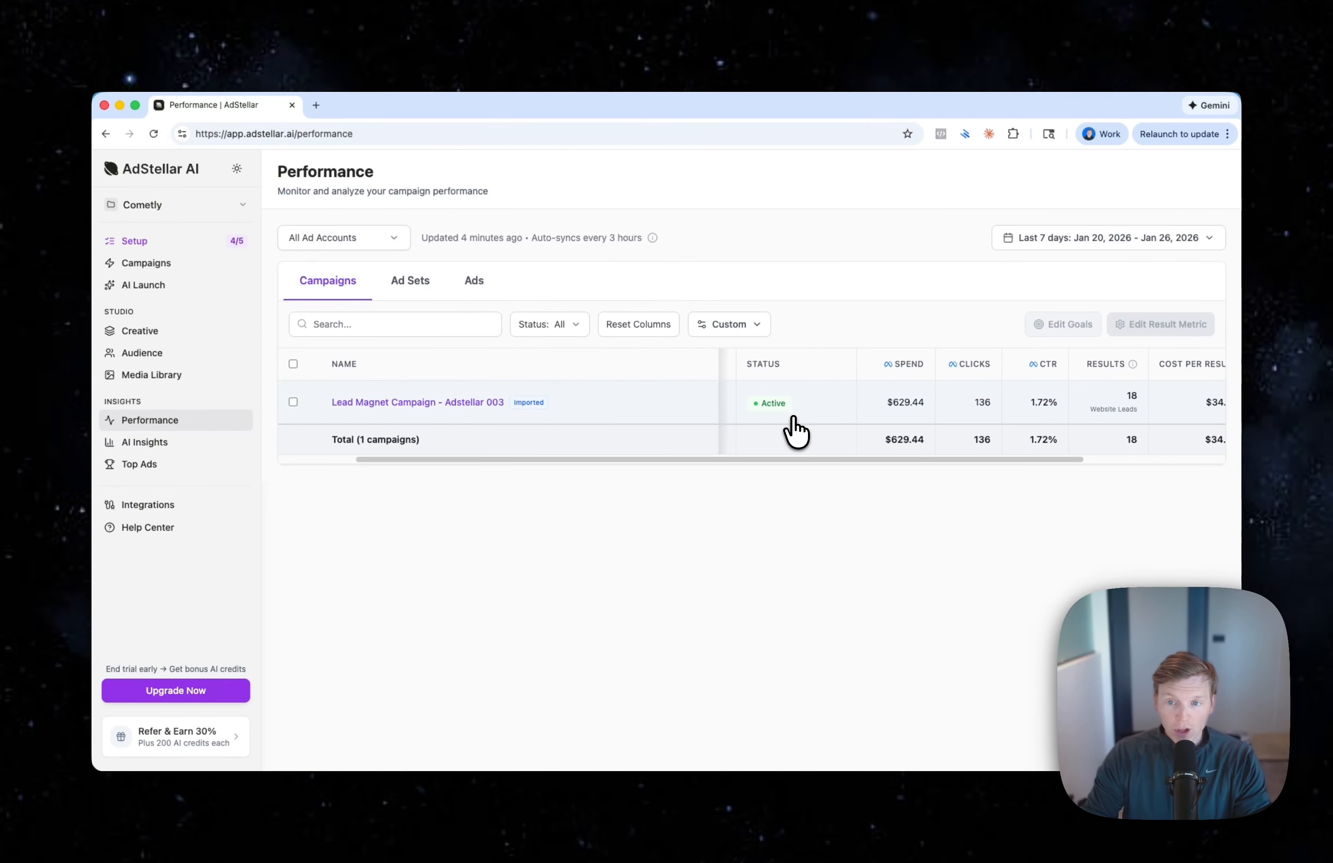
scroll(1082, 404, right, 3)
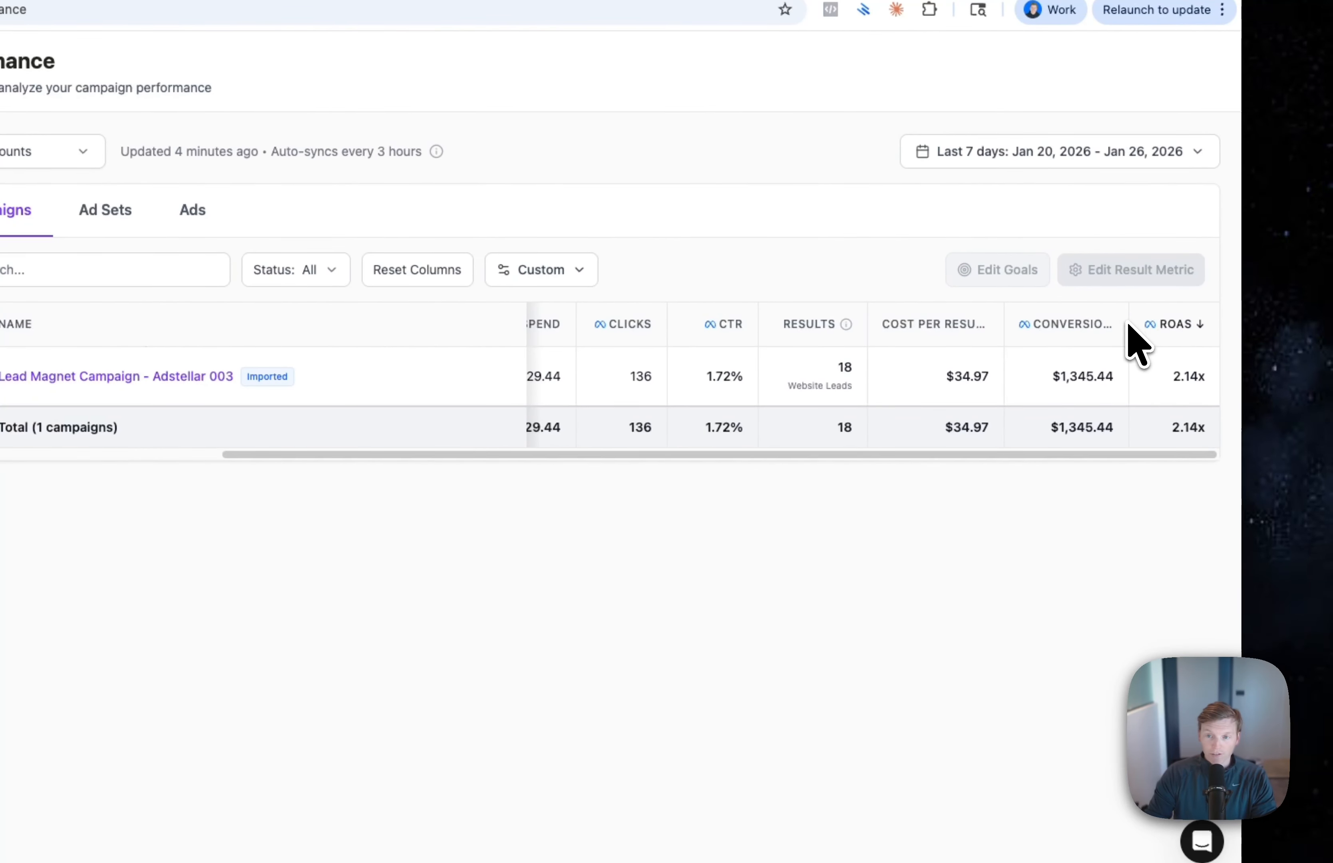
drag(1128, 325, 1149, 325)
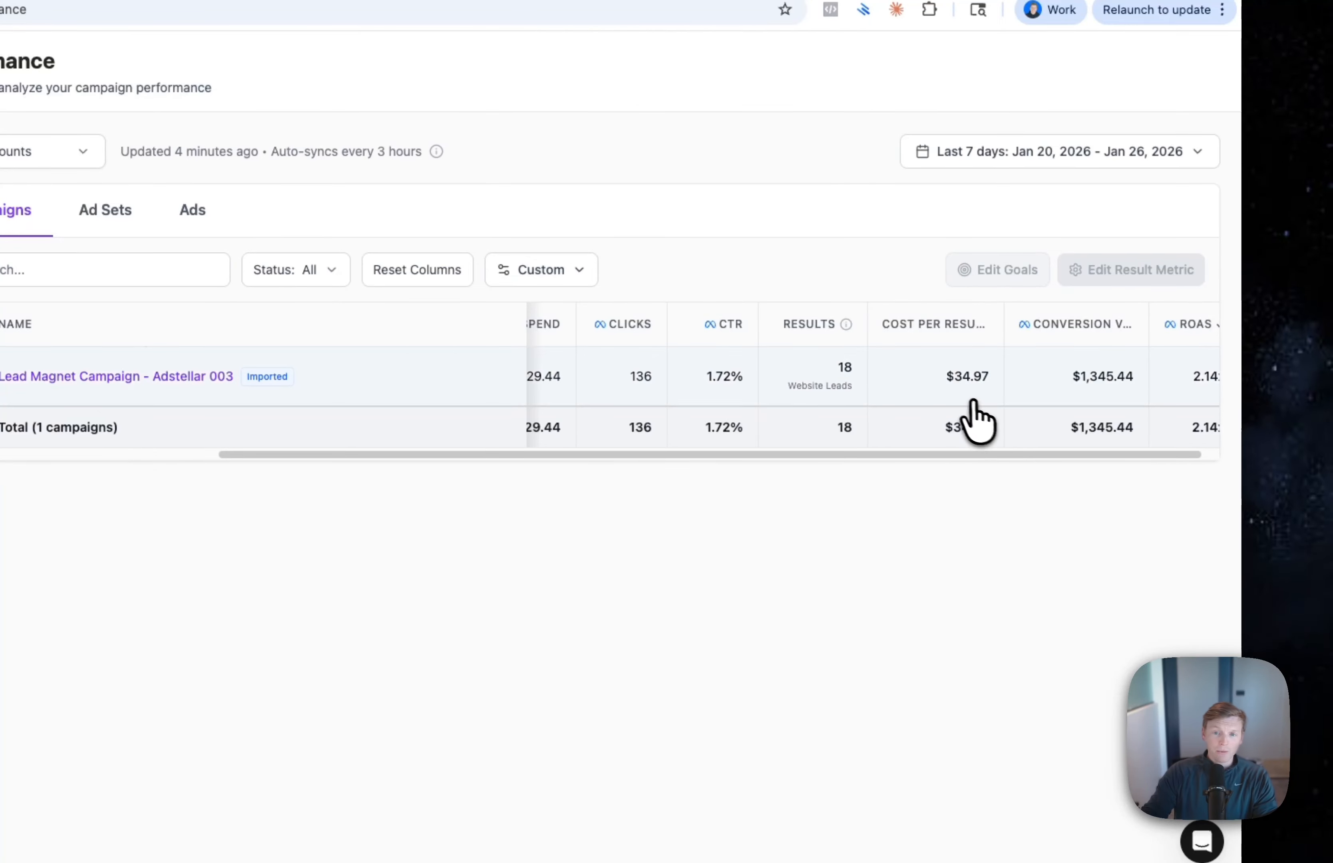
Open the ad sets of Lead Magnet Campaign - Adstellar 003 and sort them by Results in descending order
click(168, 381)
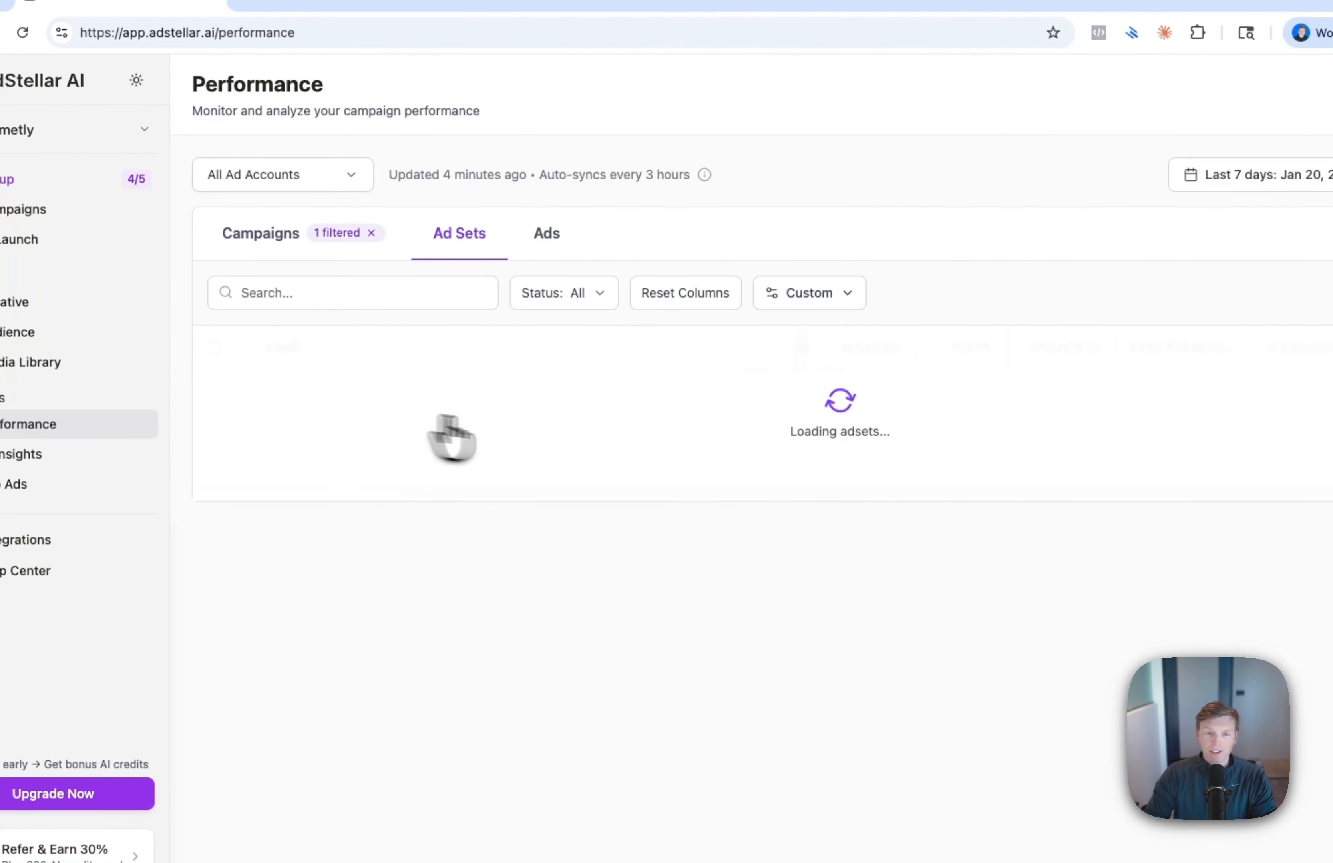
scroll(834, 420, down, 1)
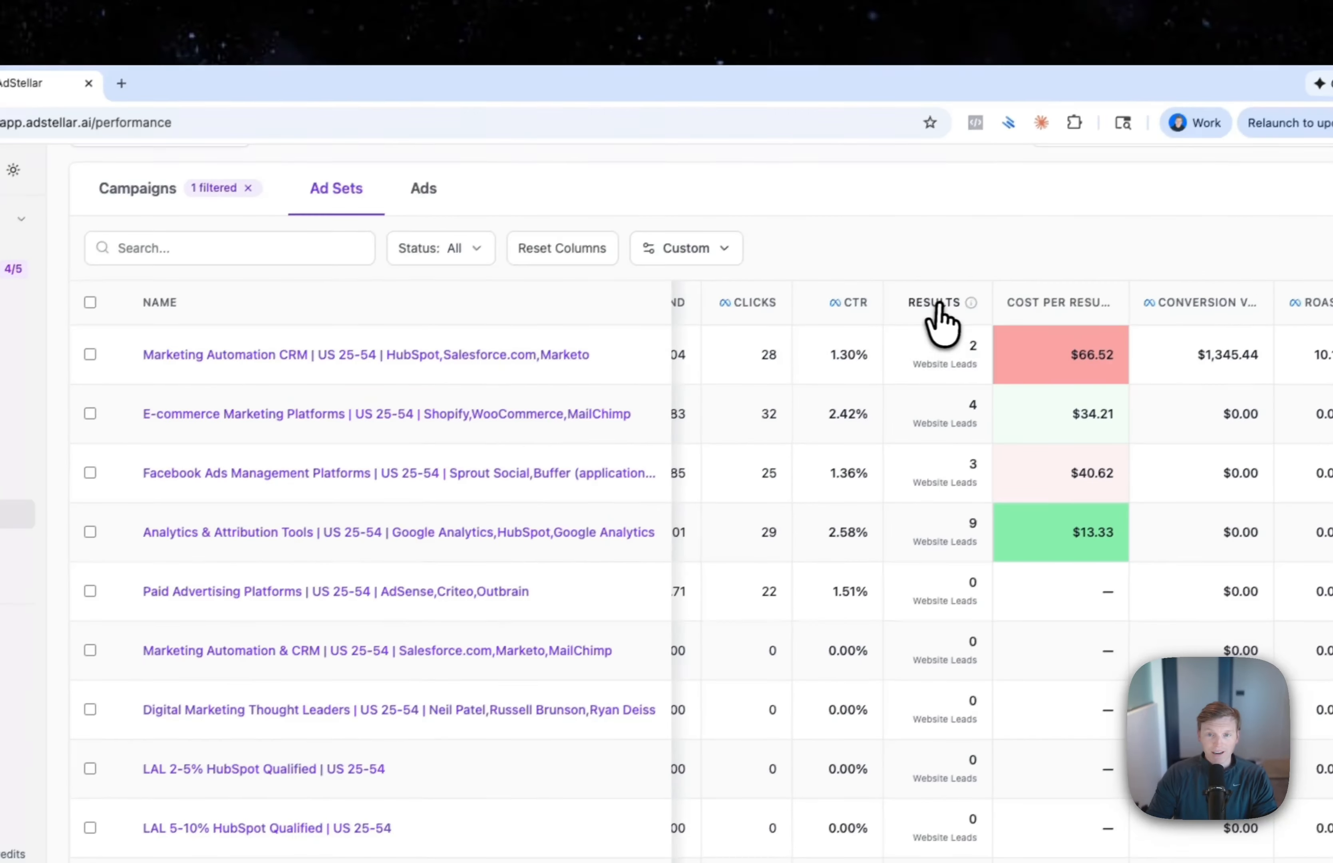
click(1057, 312)
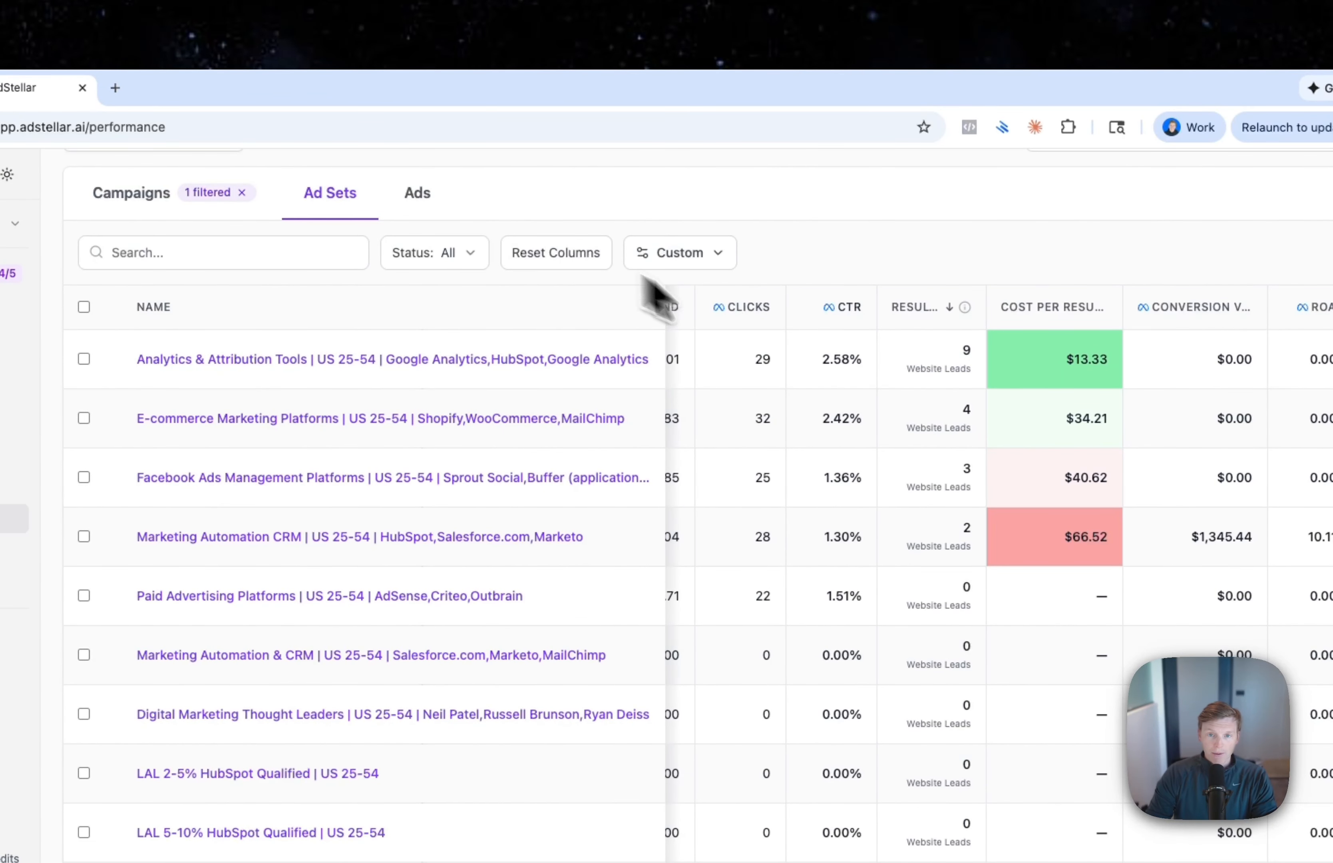
scroll(863, 297, up, 1)
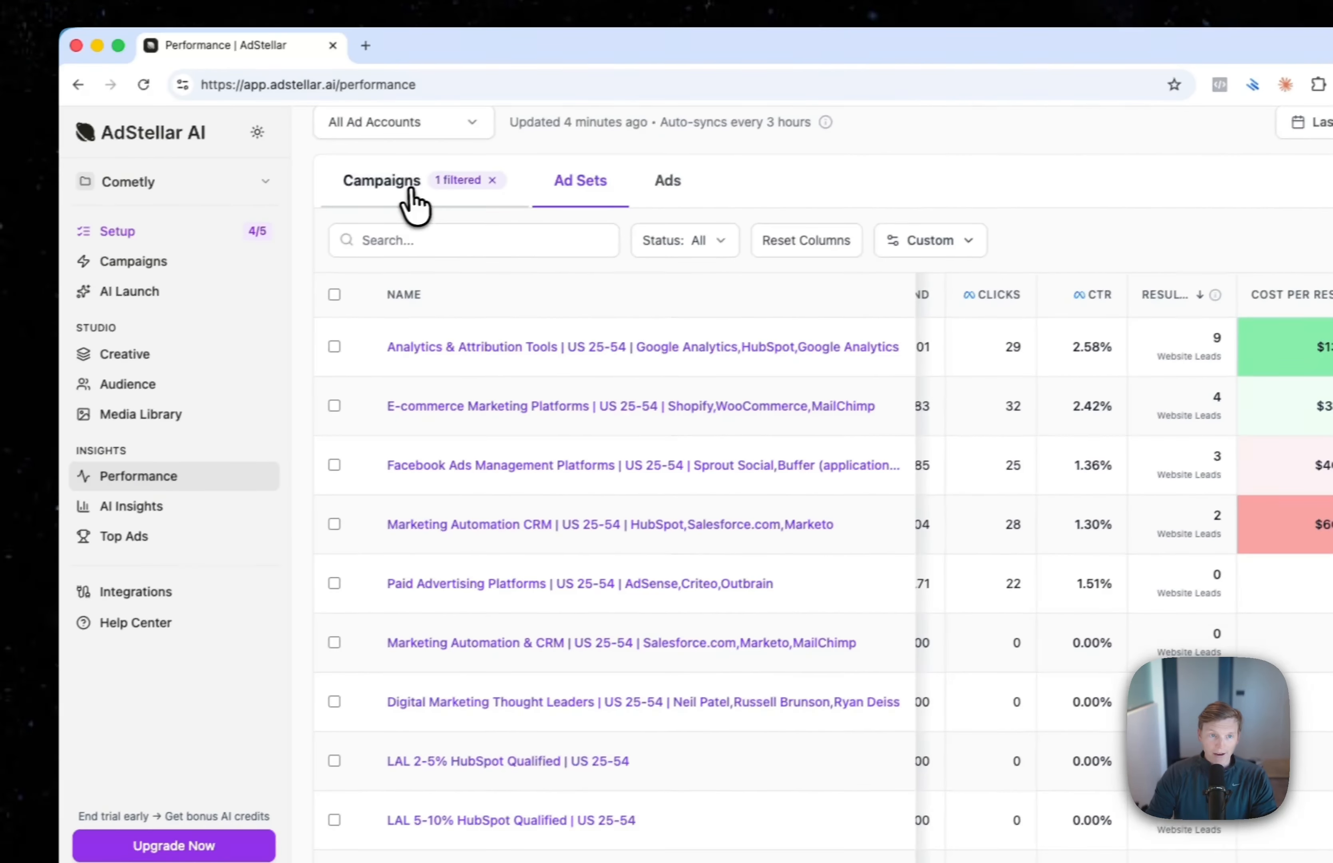
Return to the campaign level and deselect Lead Magnet Campaign - Adstellar 003 to remove its filter
click(412, 190)
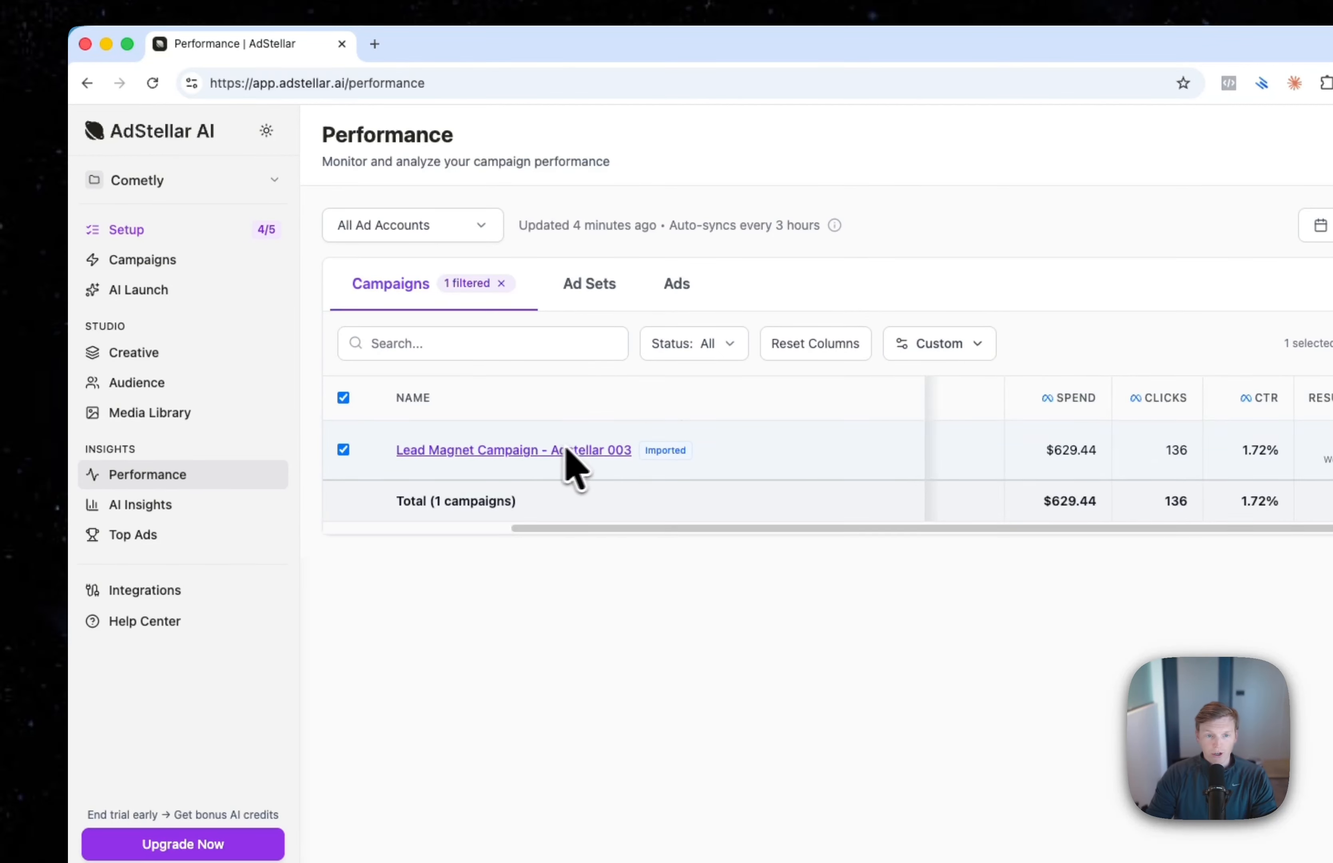
scroll(565, 461, left, 5)
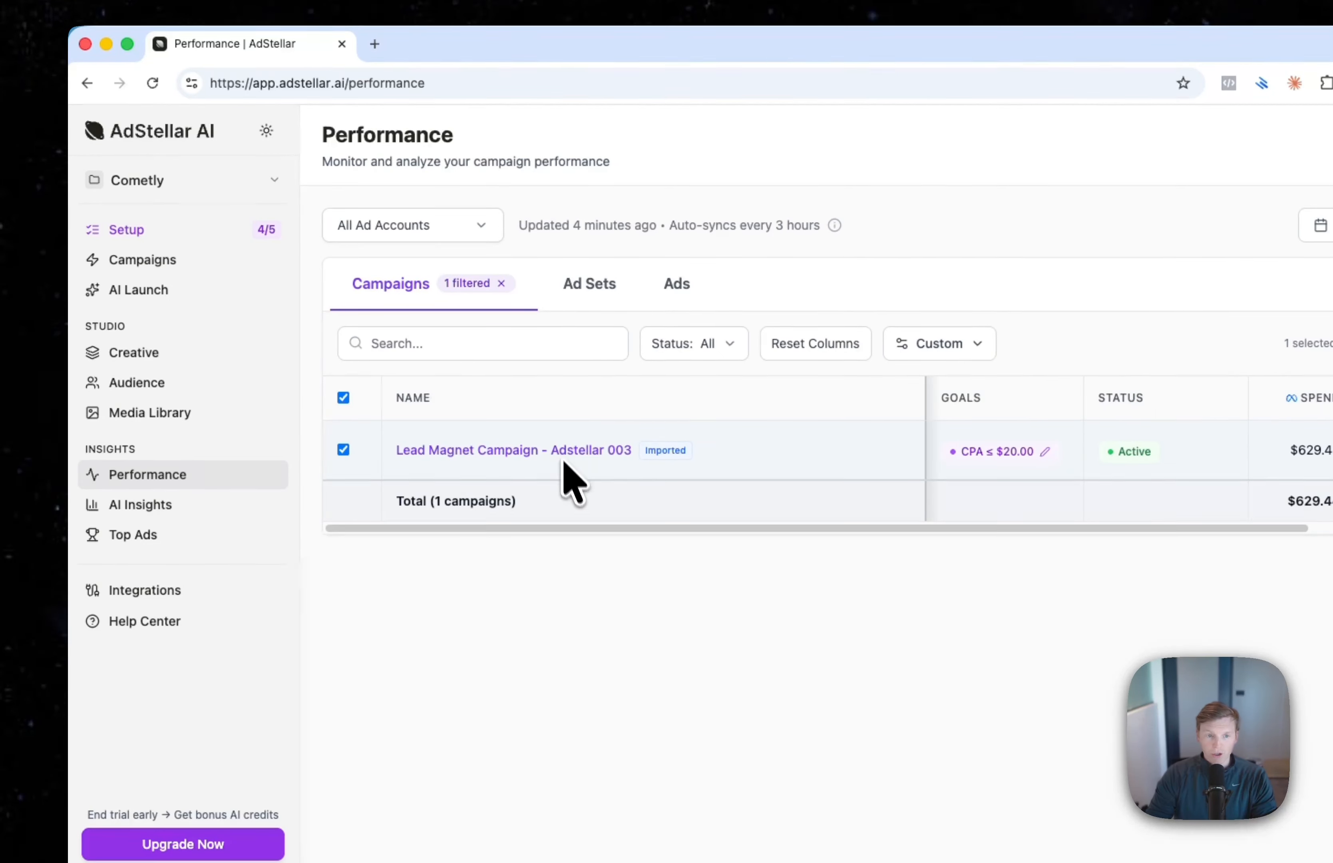
click(343, 449)
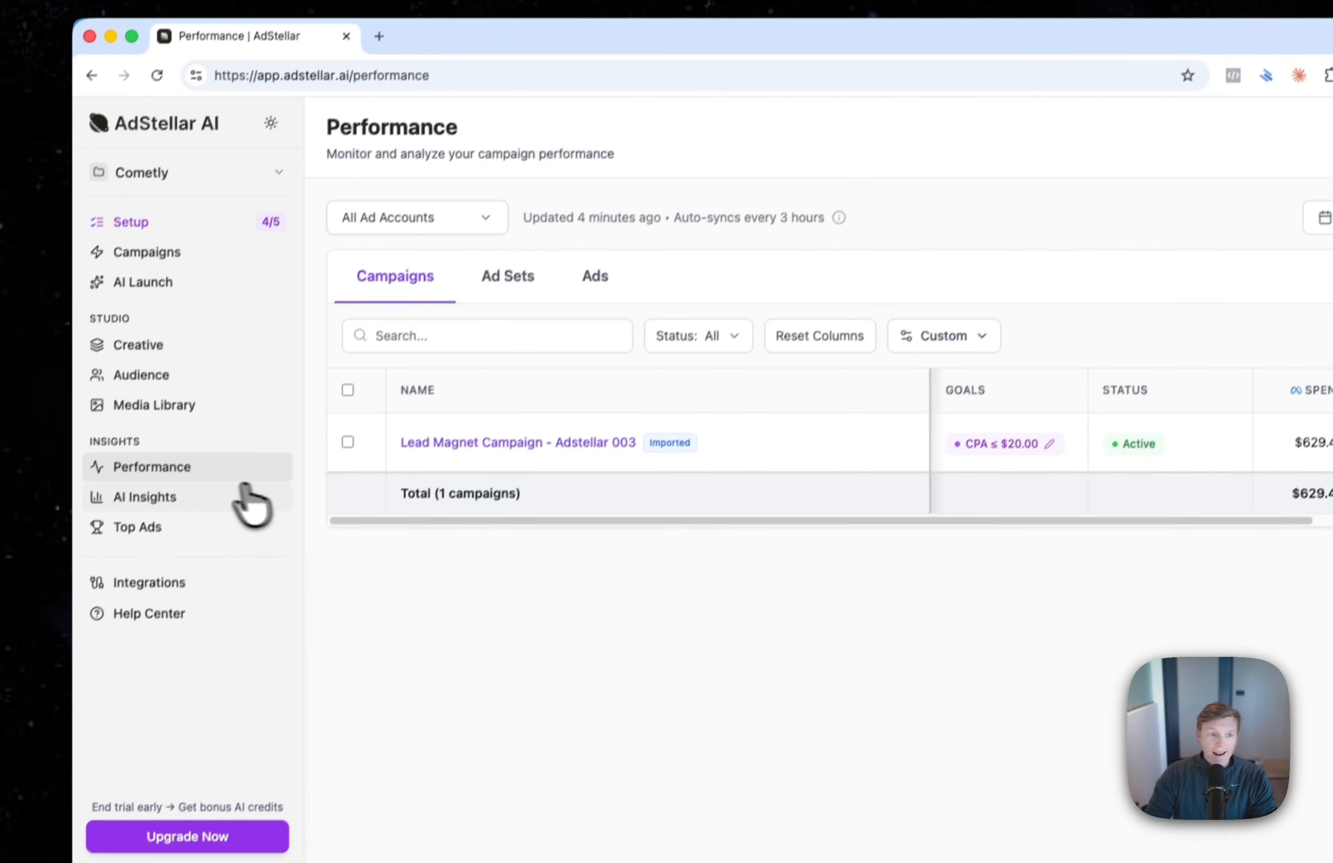
Open the AI Insights creative ranking and widen its Cost per Result column
click(199, 511)
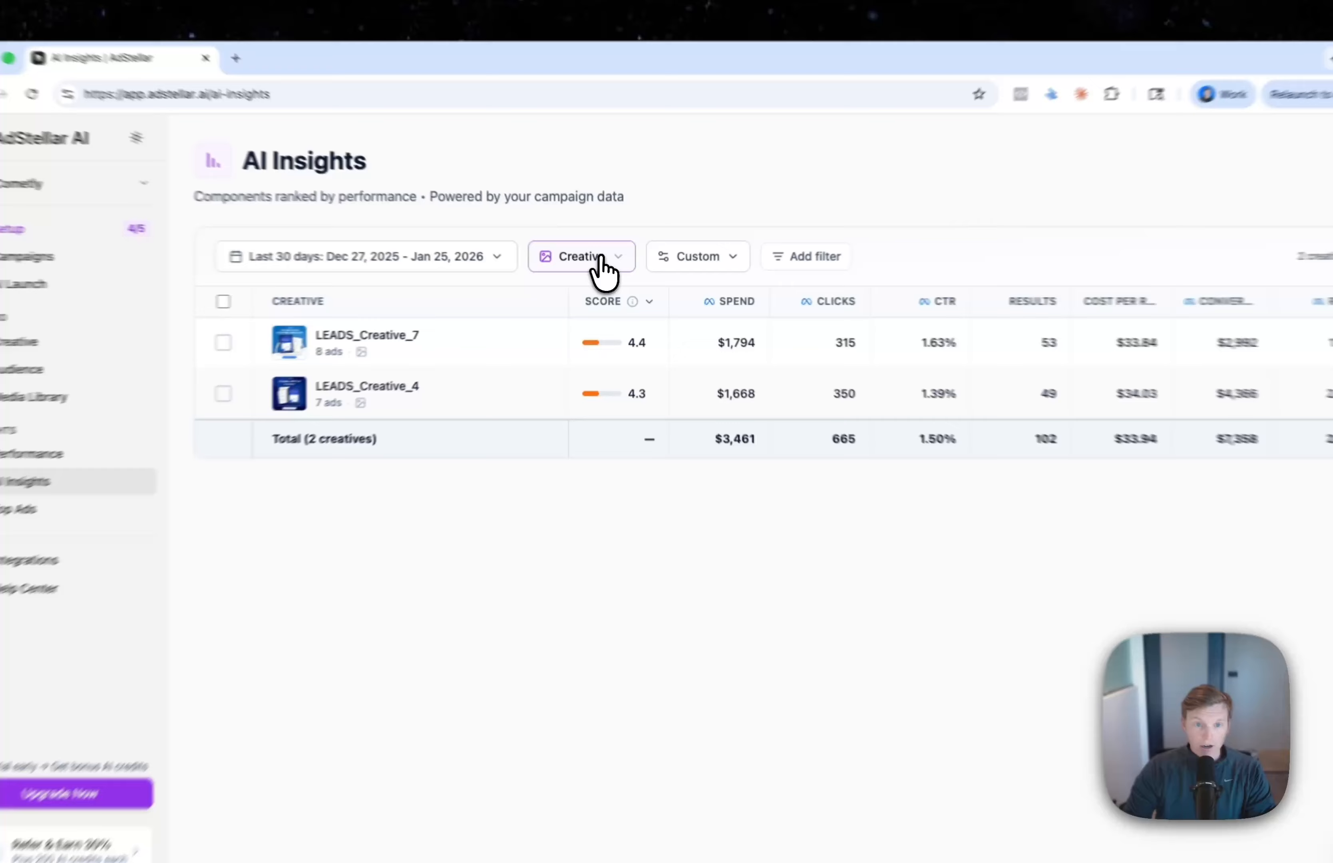
click(597, 264)
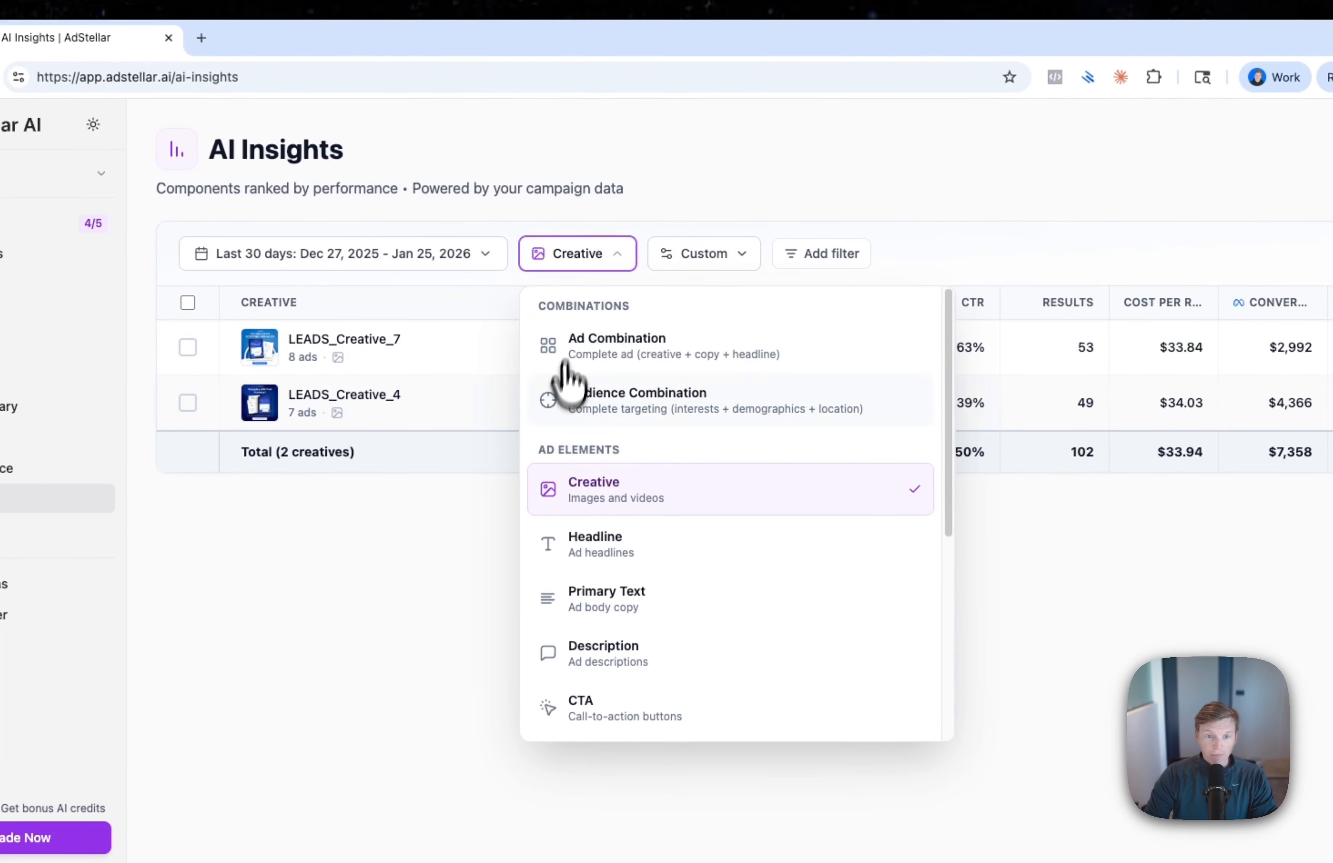
click(451, 474)
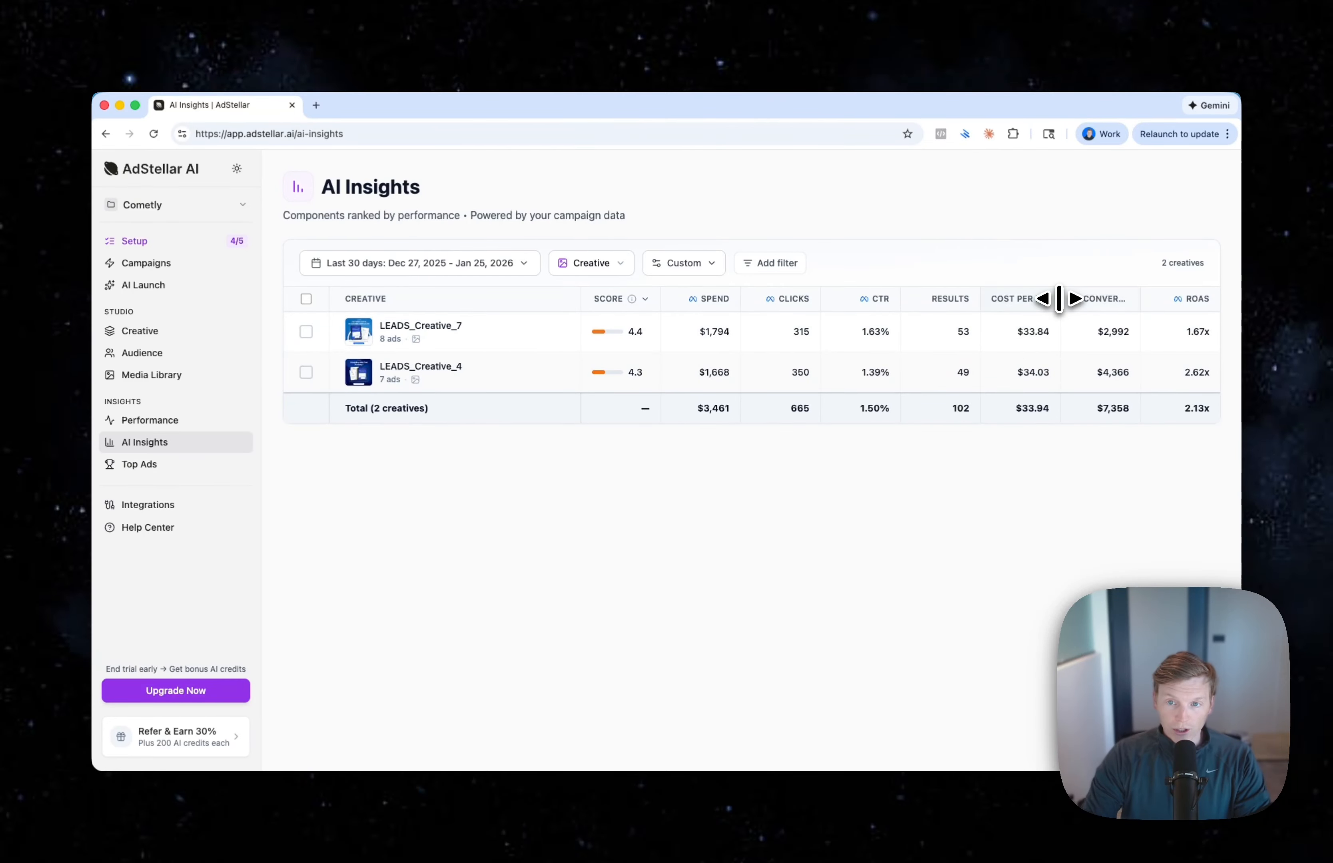
drag(1058, 299, 1074, 299)
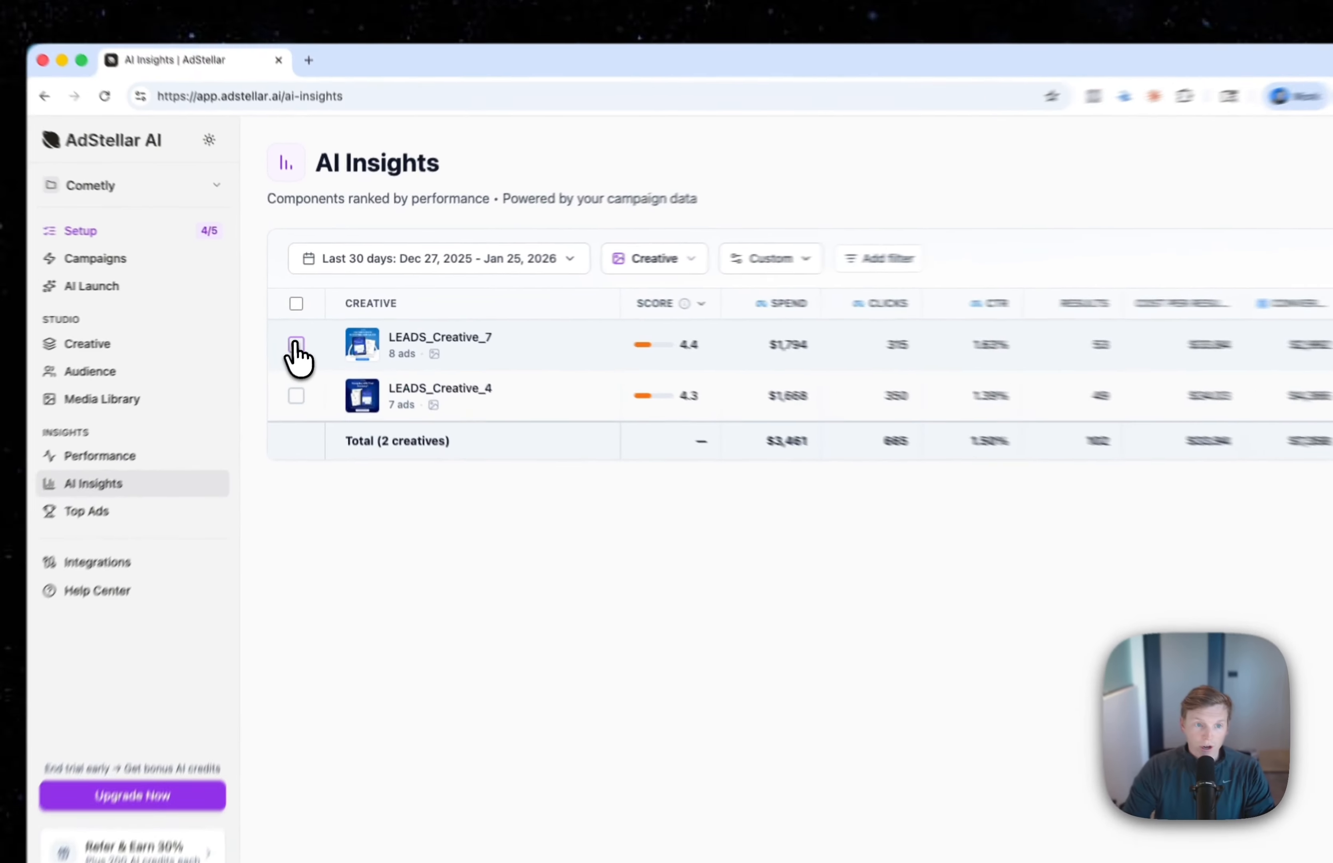
Select LEADS_Creative_7 and examine its daily spend trend in the Performance Over Time chart
click(306, 331)
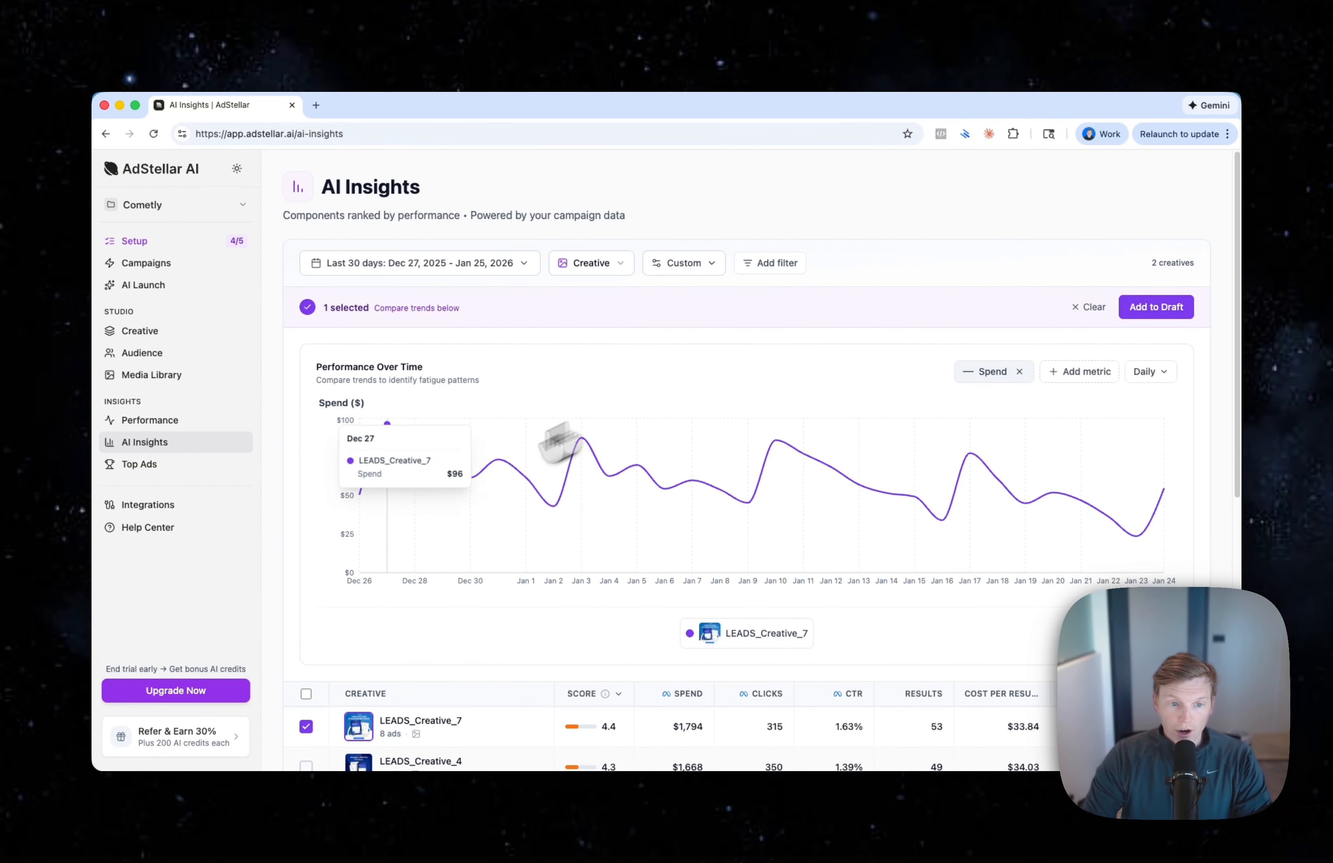
scroll(773, 421, down, 1)
scroll(1052, 396, down, 1)
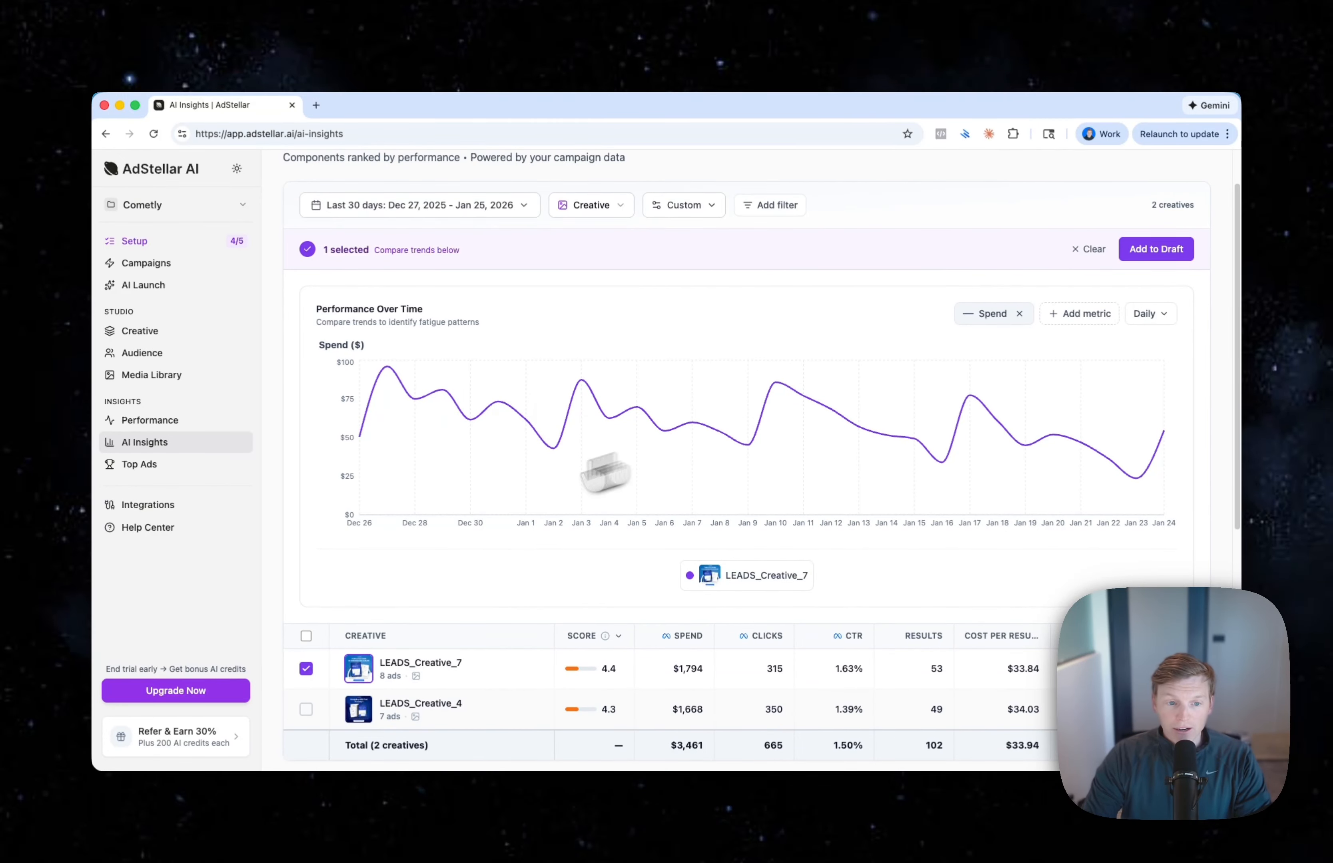
scroll(505, 555, down, 1)
scroll(516, 572, up, 2)
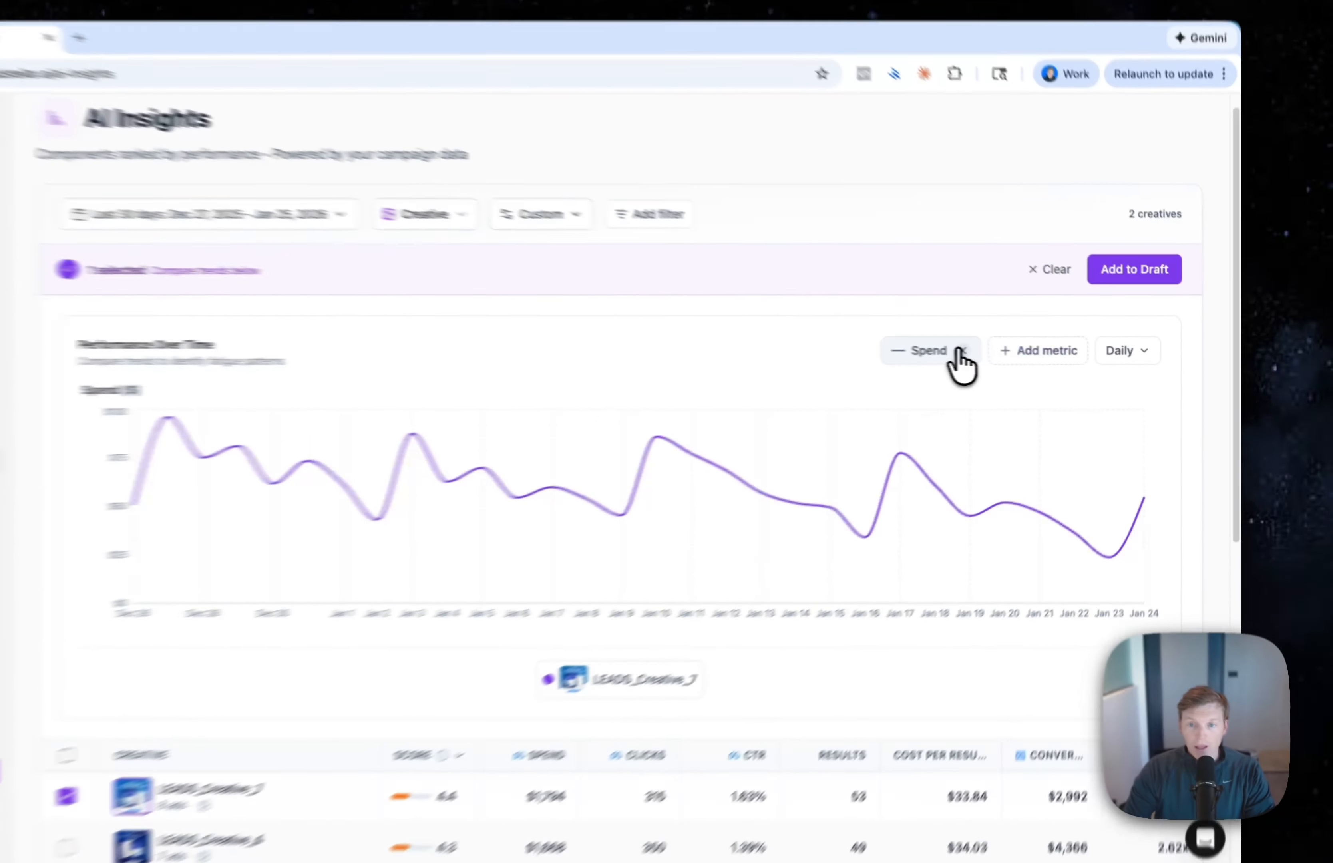
Replace the Spend metric in the Performance Over Time chart with Results
click(1019, 353)
click(1006, 358)
scroll(1034, 510, down, 5)
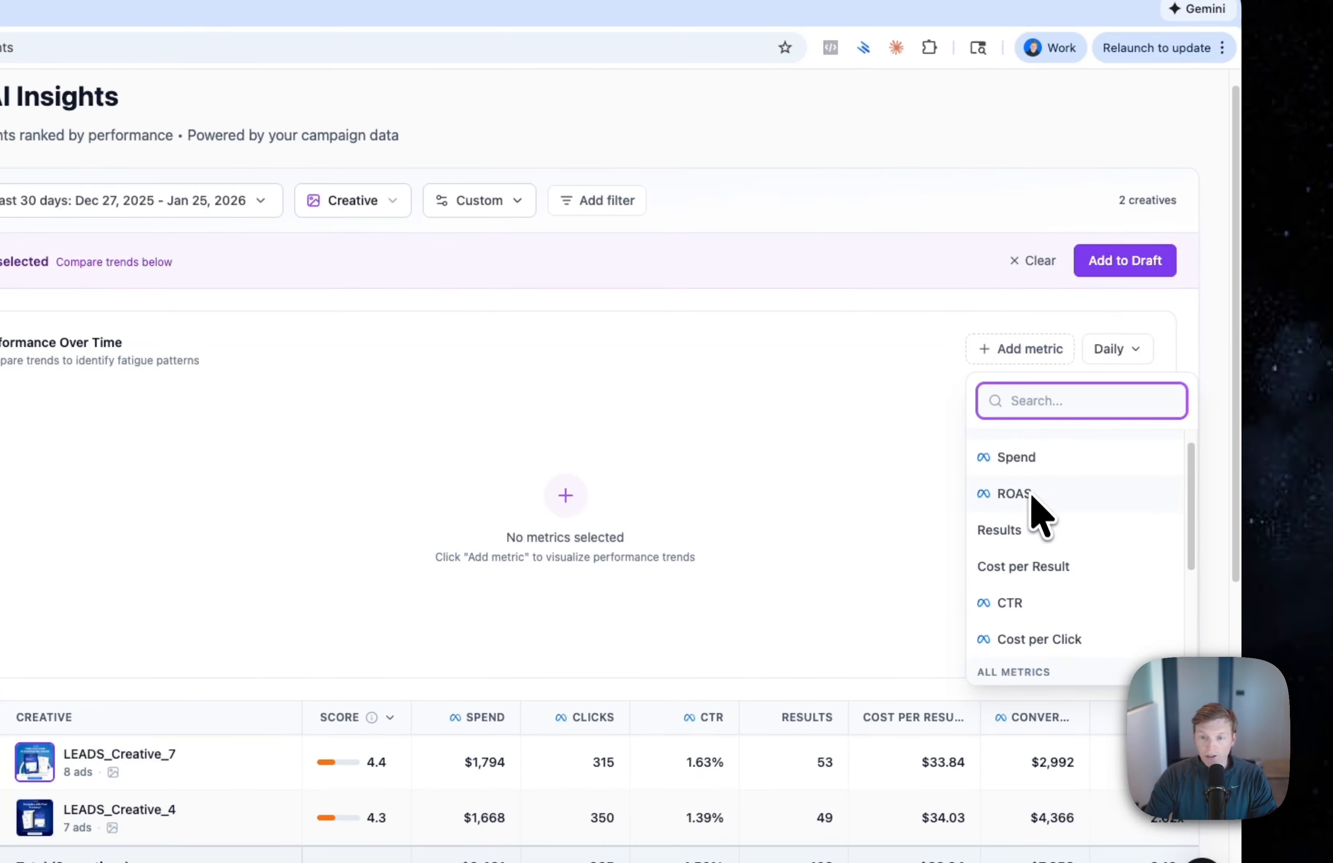
scroll(1043, 627, up, 4)
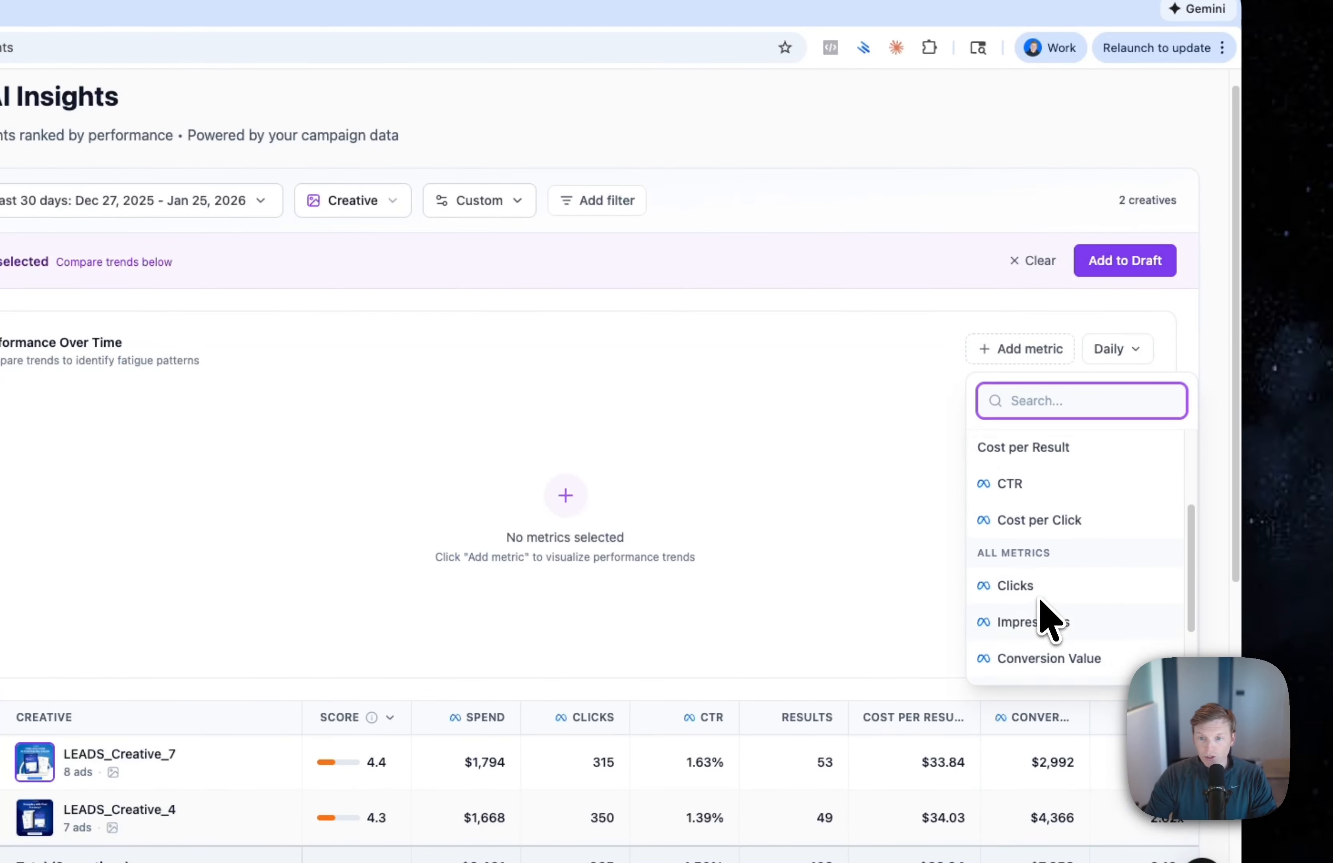
click(1024, 552)
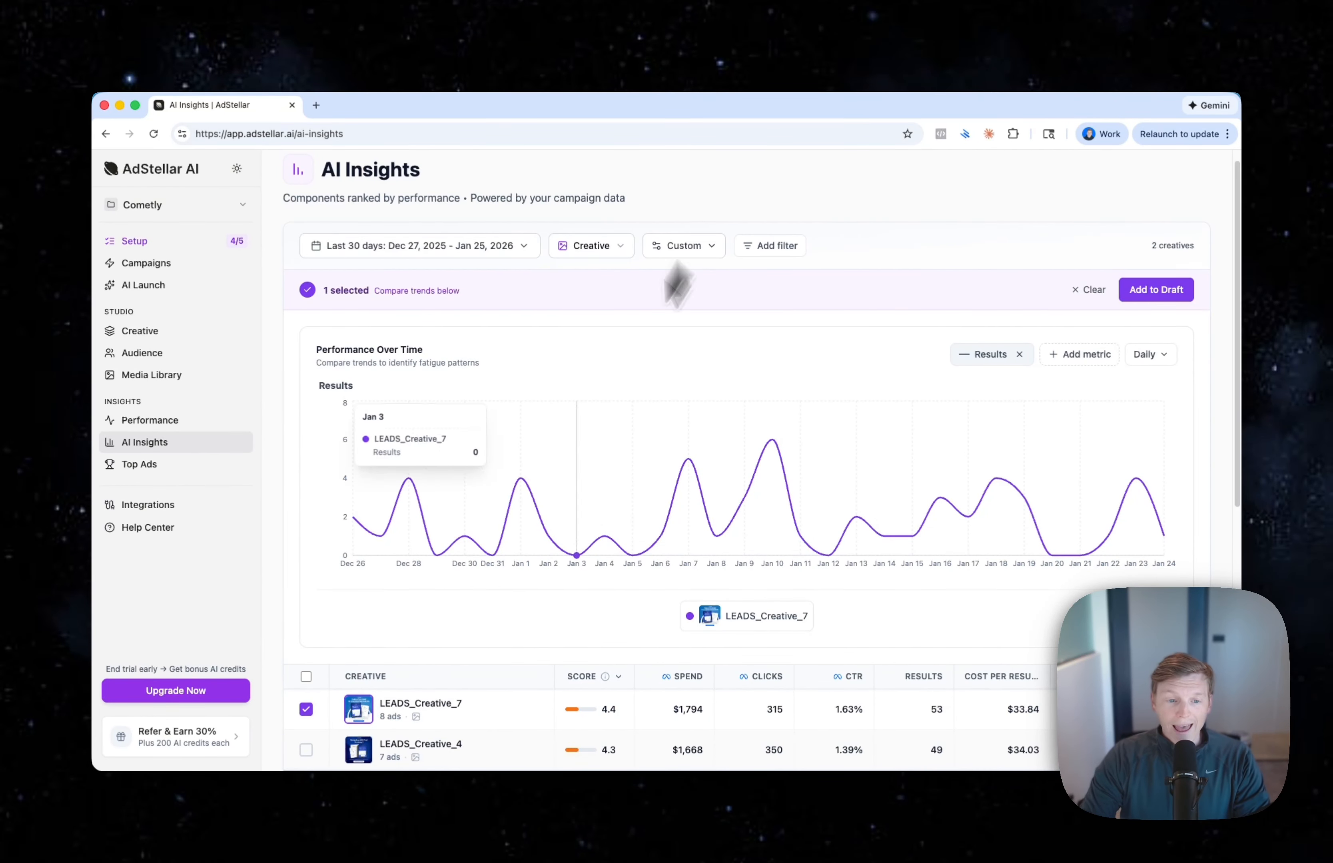
Switch the Performance Over Time chart from Results back to the Spend metric
scroll(465, 706, up, 1)
scroll(479, 700, down, 1)
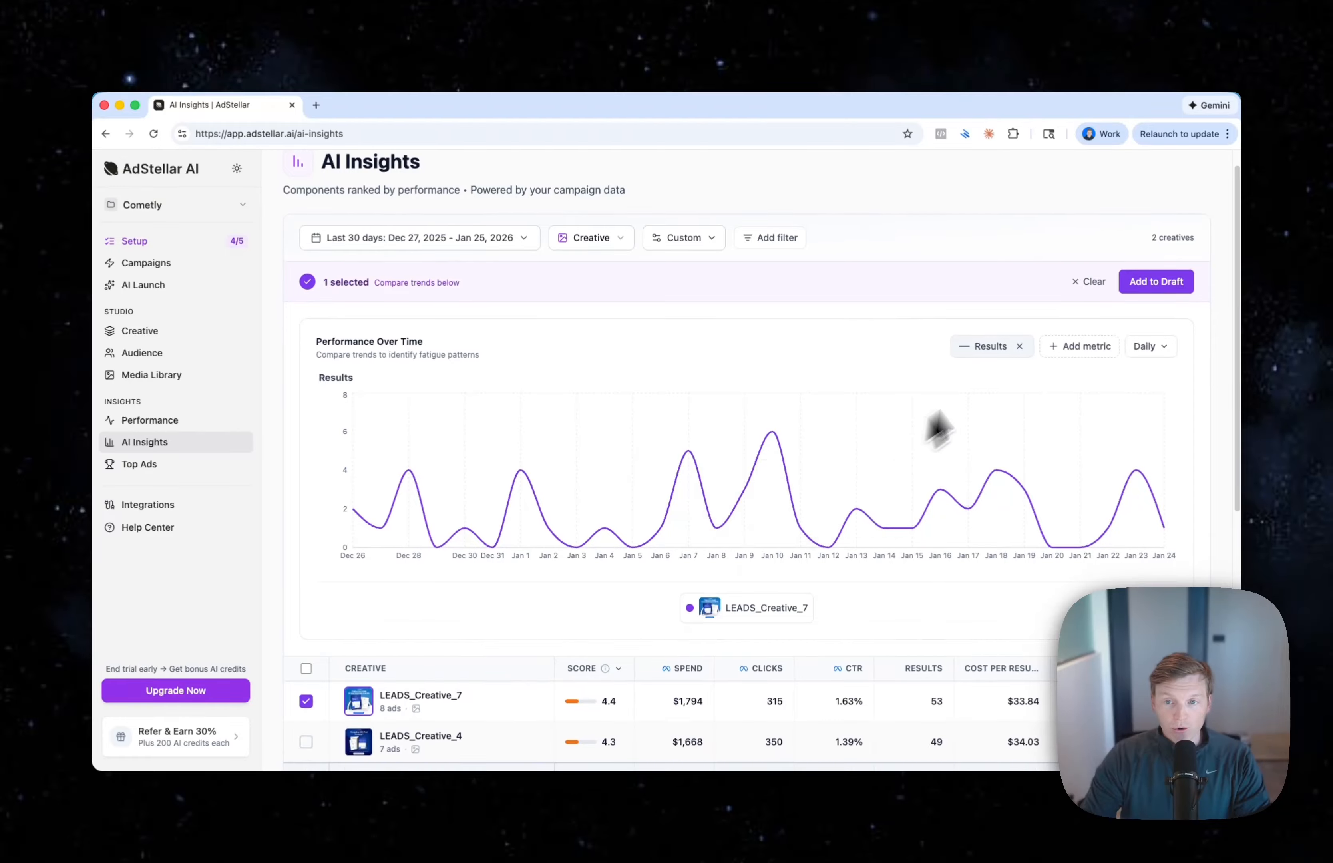
click(1019, 347)
click(1079, 346)
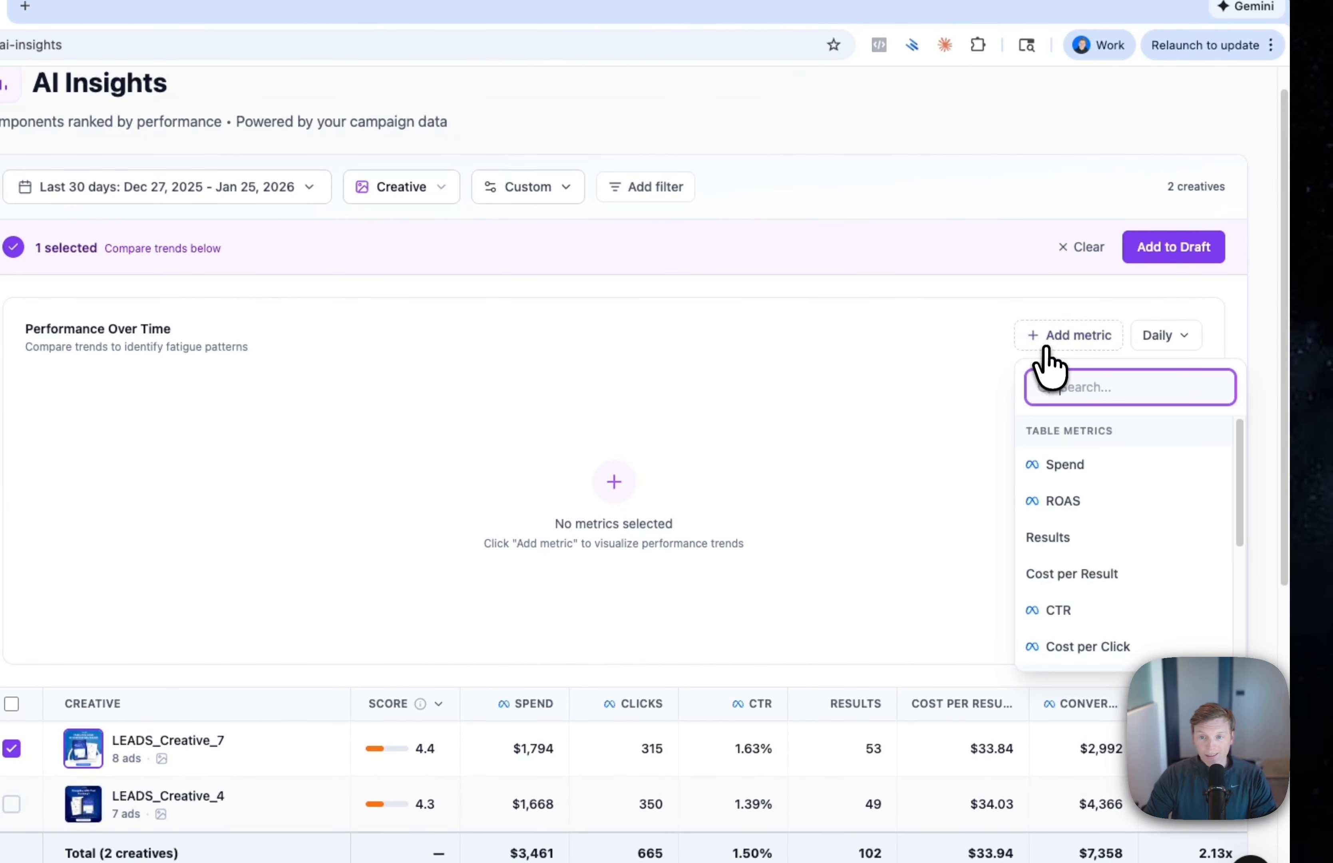
click(1088, 468)
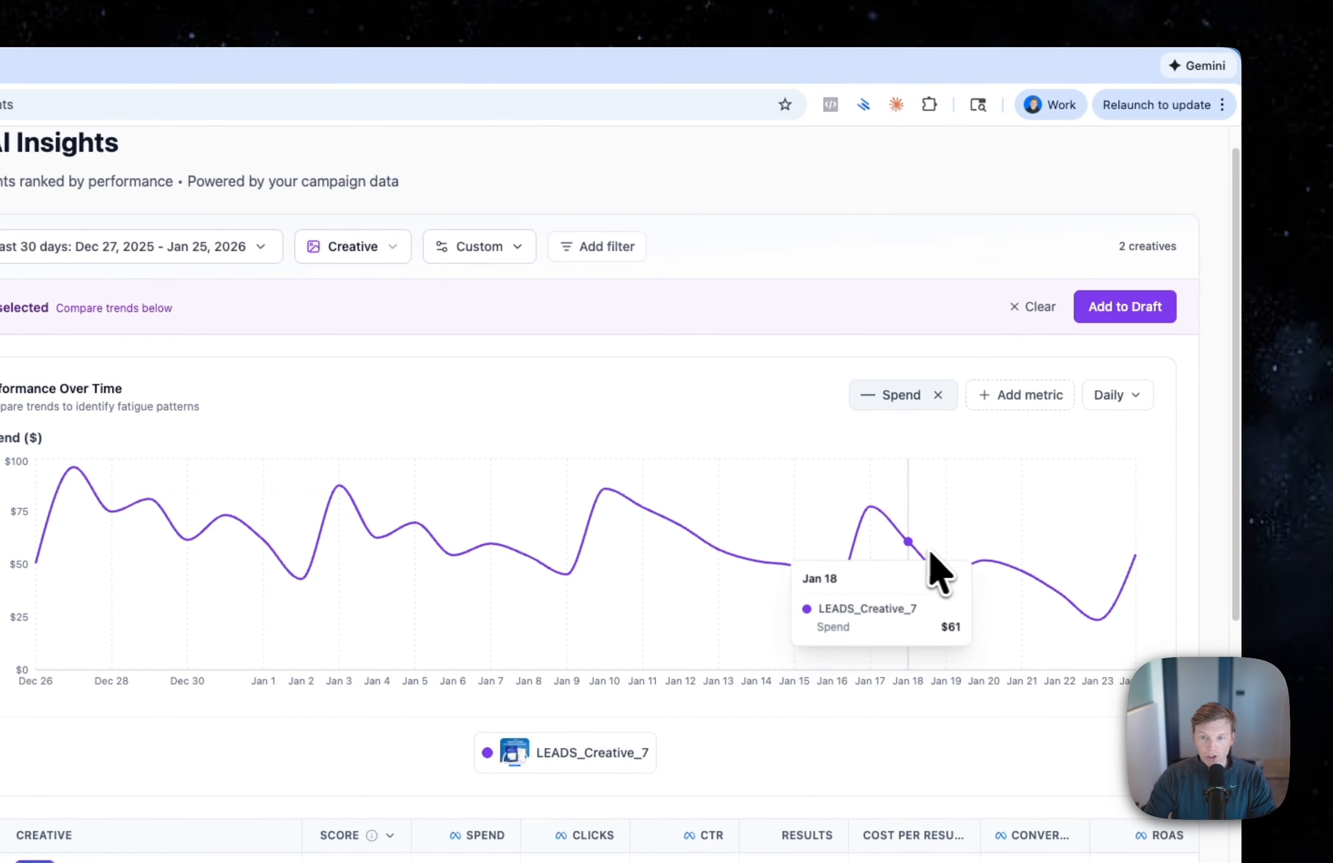
Add Cost per Click as a second metric alongside Spend in the Performance Over Time chart
click(1011, 404)
scroll(1009, 544, down, 2)
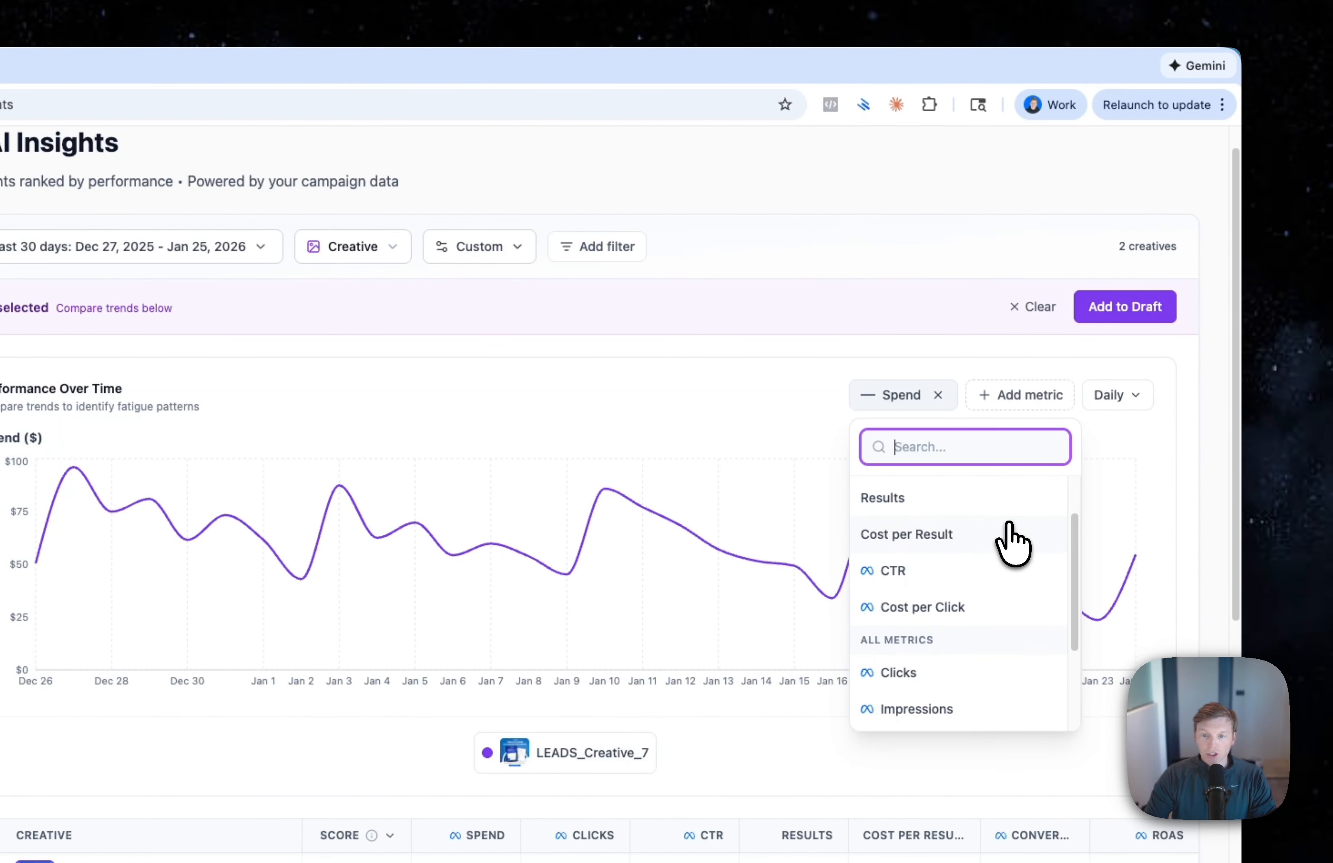
scroll(1003, 544, down, 2)
scroll(953, 572, up, 2)
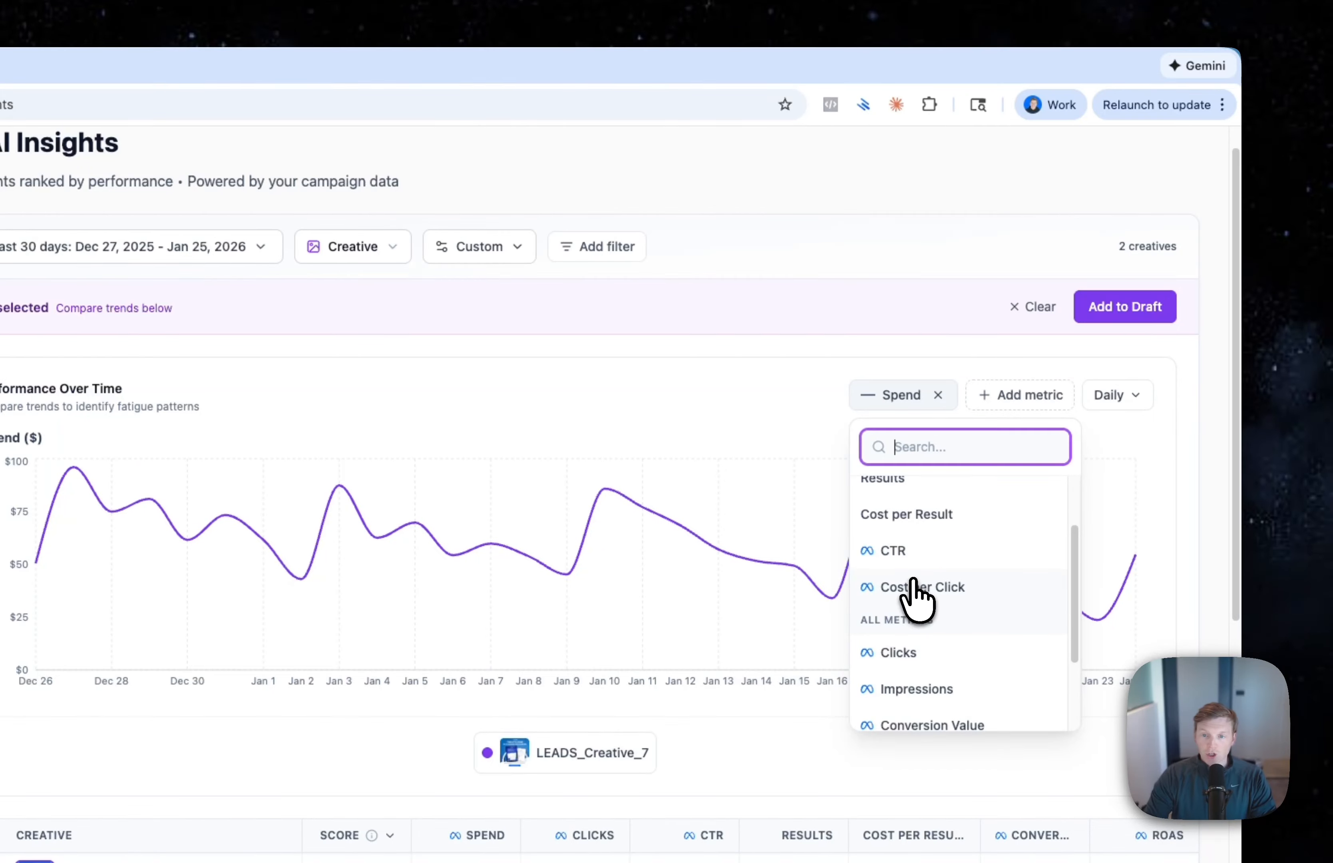
click(911, 587)
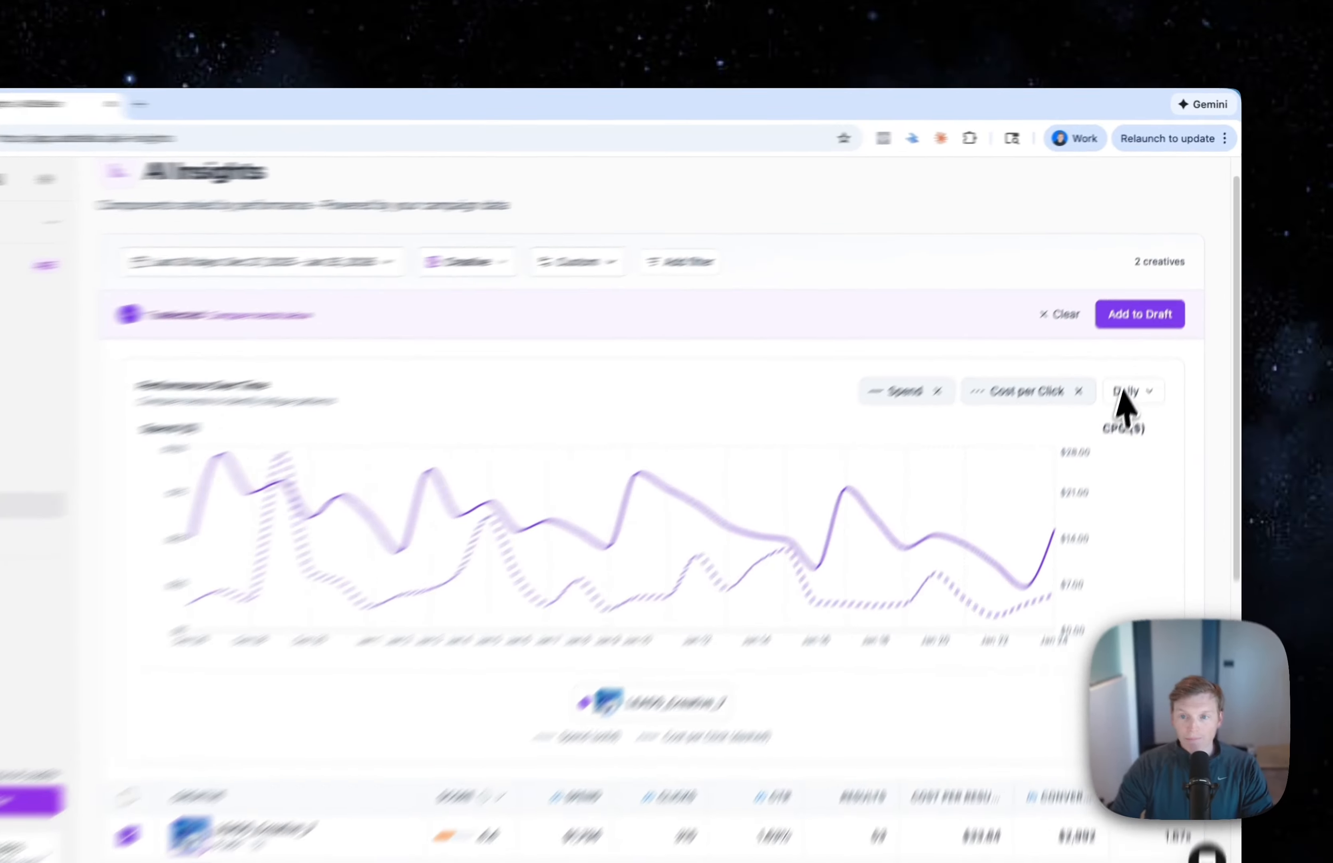
Group the Performance Over Time chart by week instead of by day
click(1121, 394)
click(1126, 453)
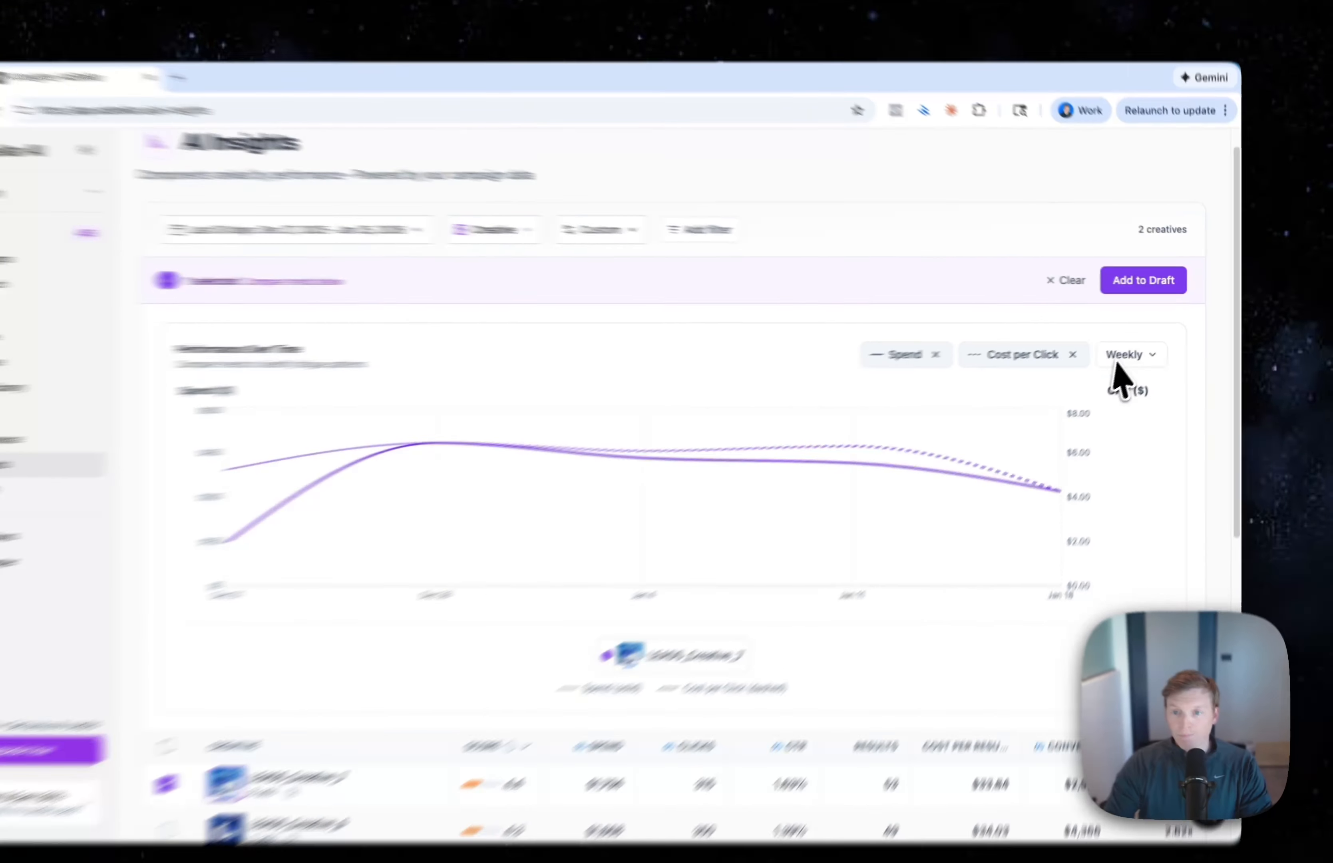
click(1140, 345)
click(1094, 346)
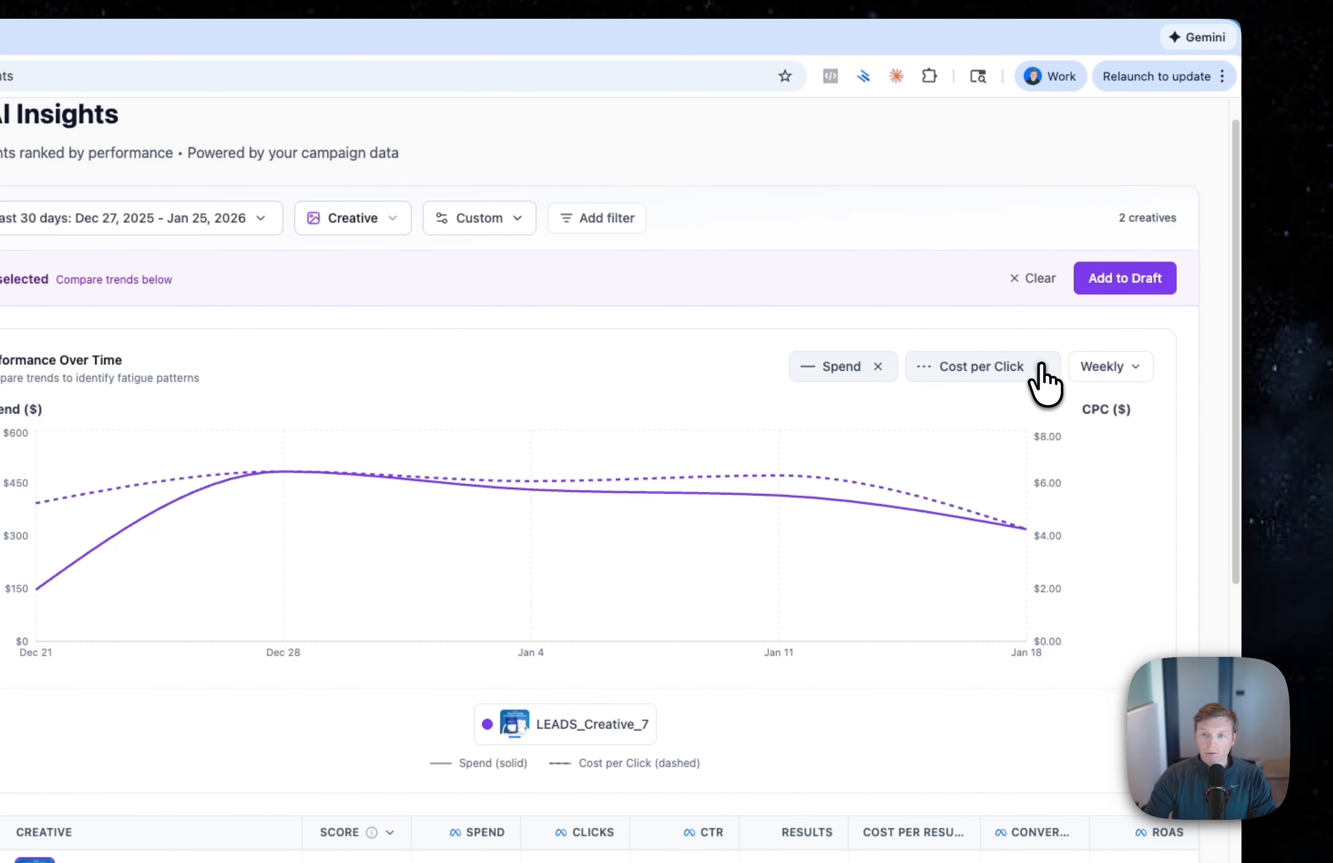
Replace Cost per Click with CTR as the second metric in the chart and examine the trend
click(1041, 367)
click(1037, 373)
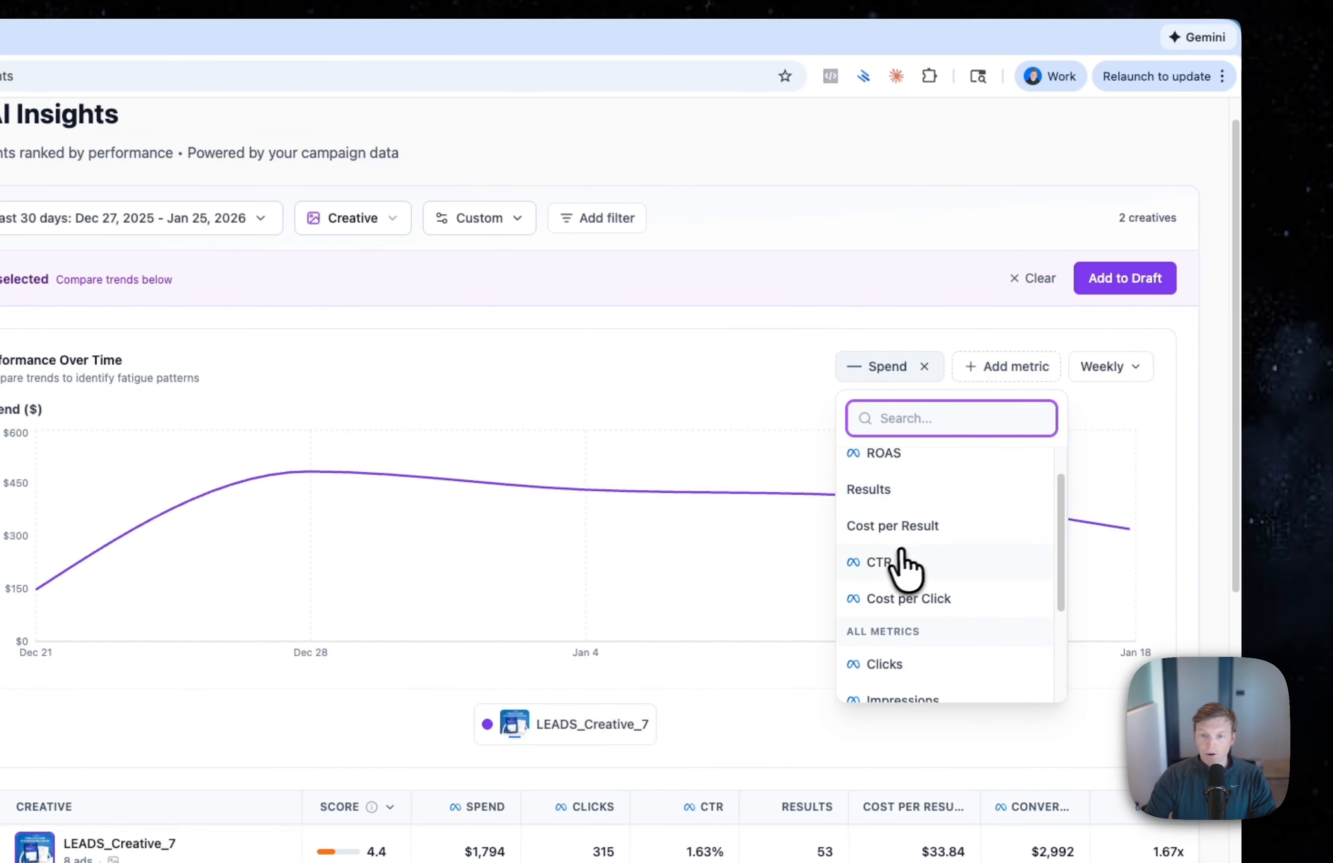
click(903, 562)
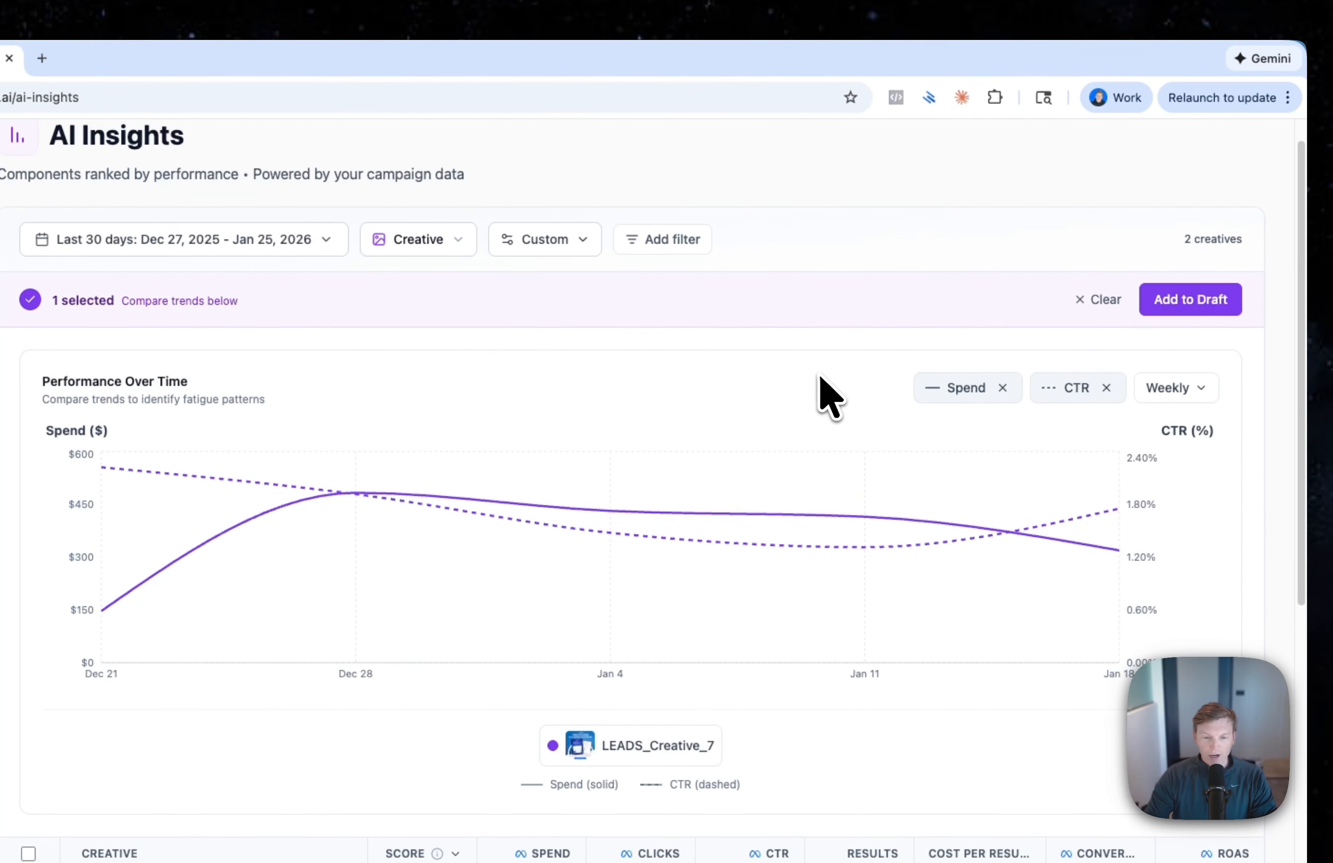
scroll(884, 345, down, 1)
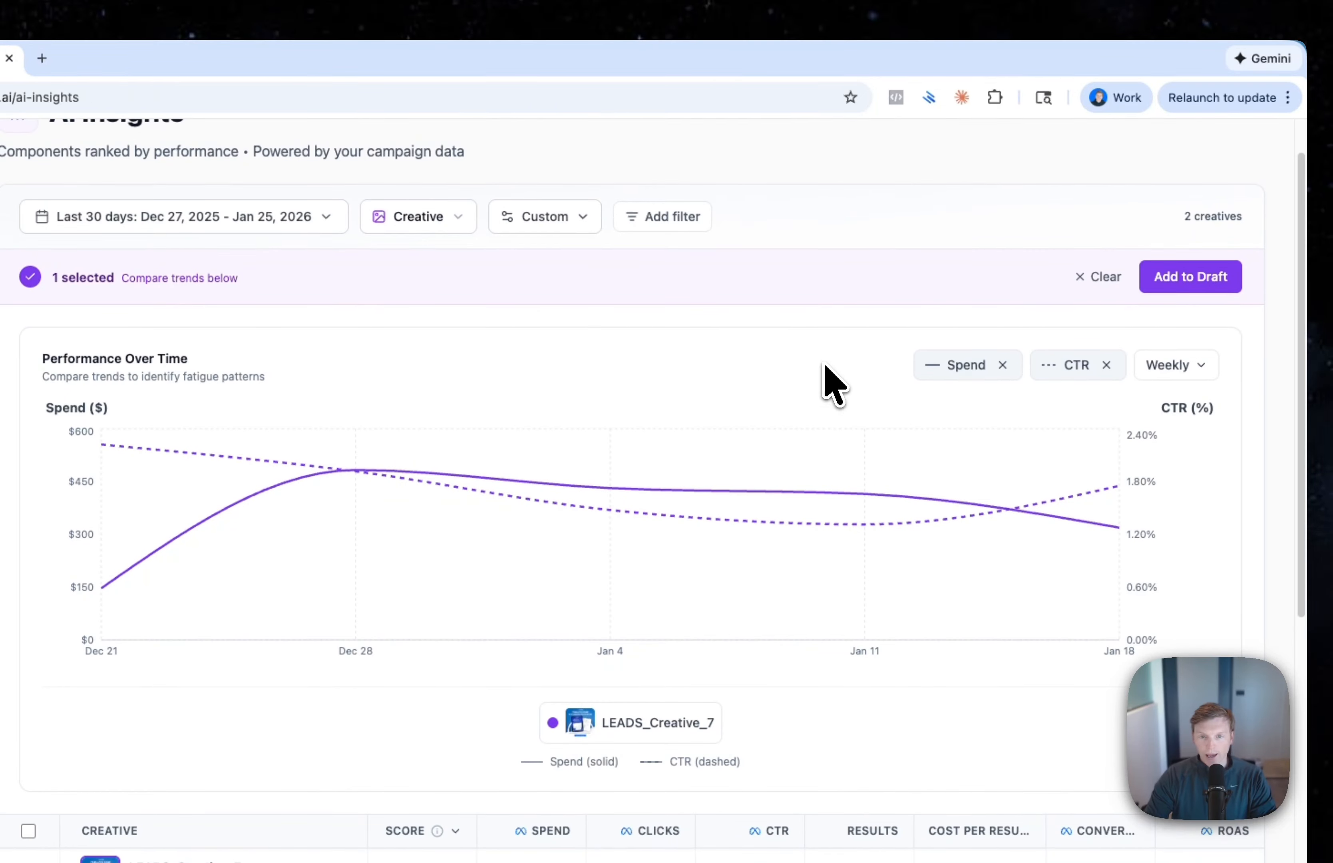
Remove the CTR and Spend metrics from the chart and clear the creative selection
click(1106, 365)
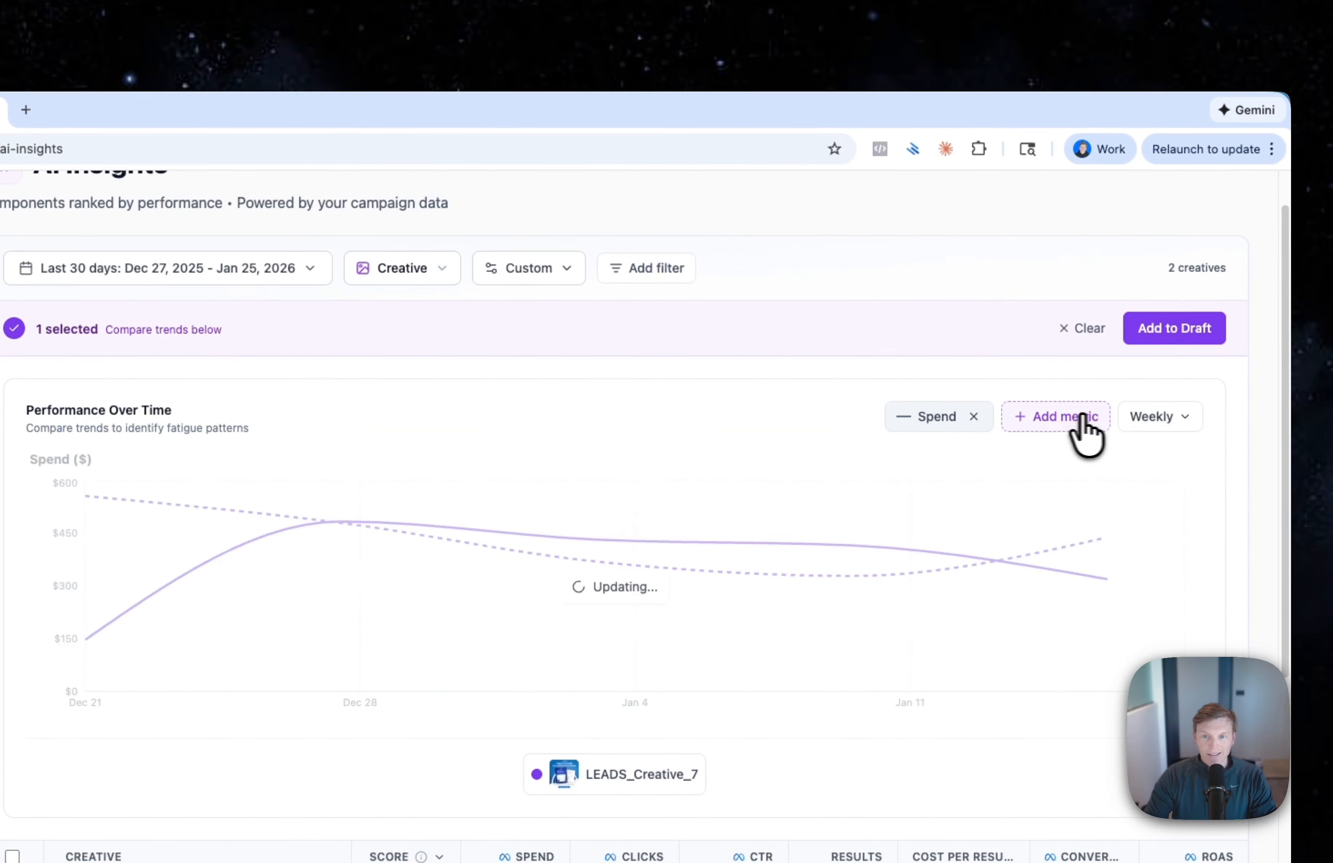
click(974, 417)
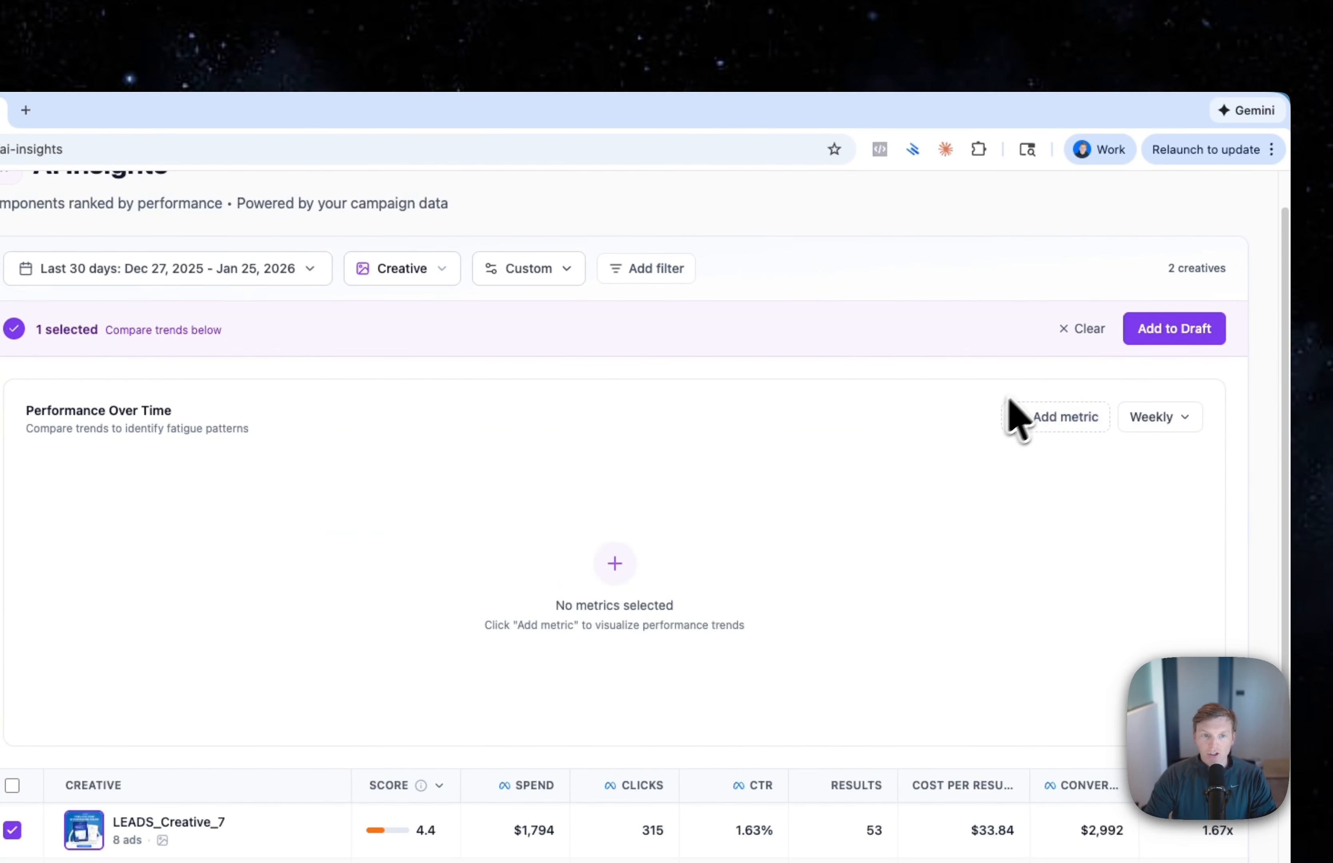
click(1075, 332)
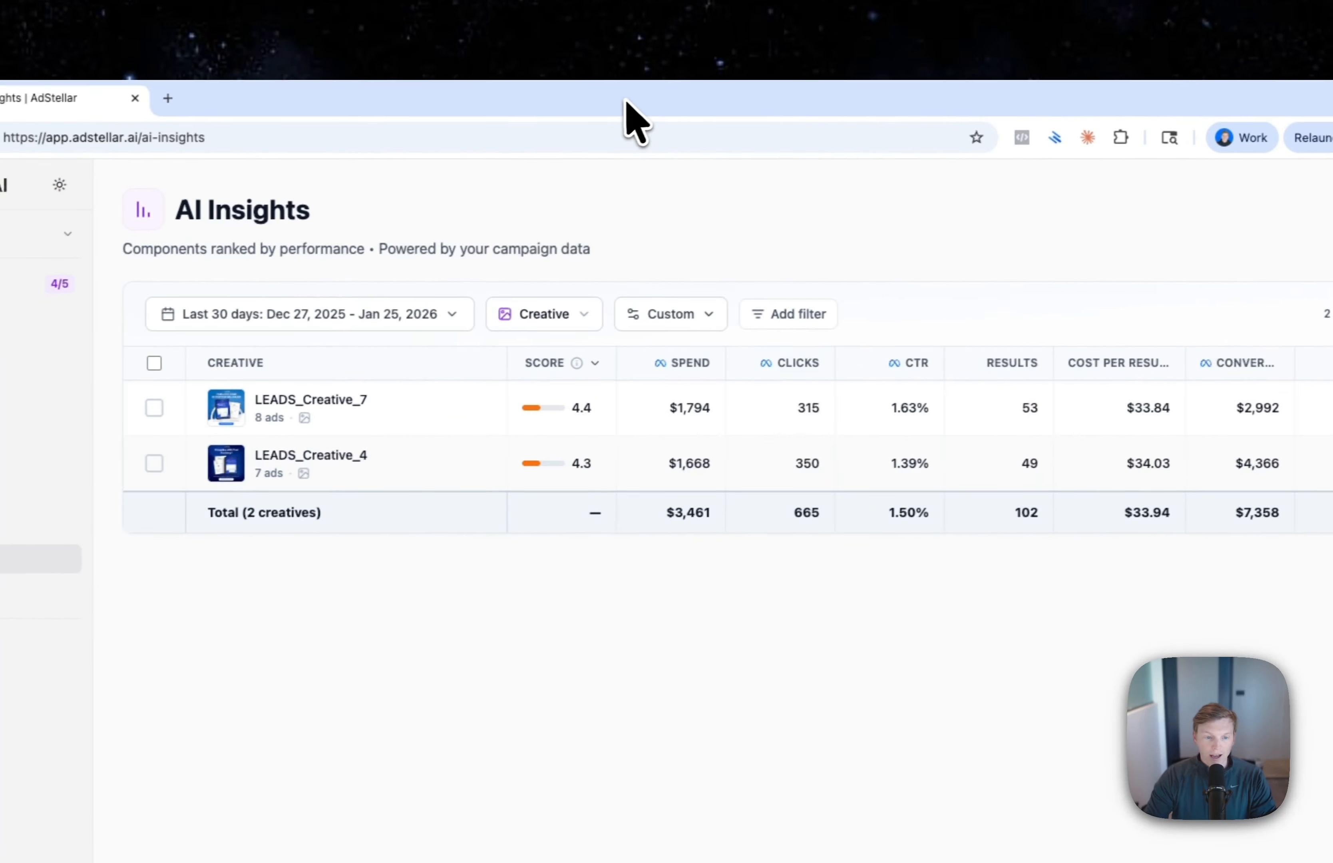
Group the AI Insights table by Headline and sort the headlines by Results, highest first
click(544, 314)
click(538, 381)
click(1013, 363)
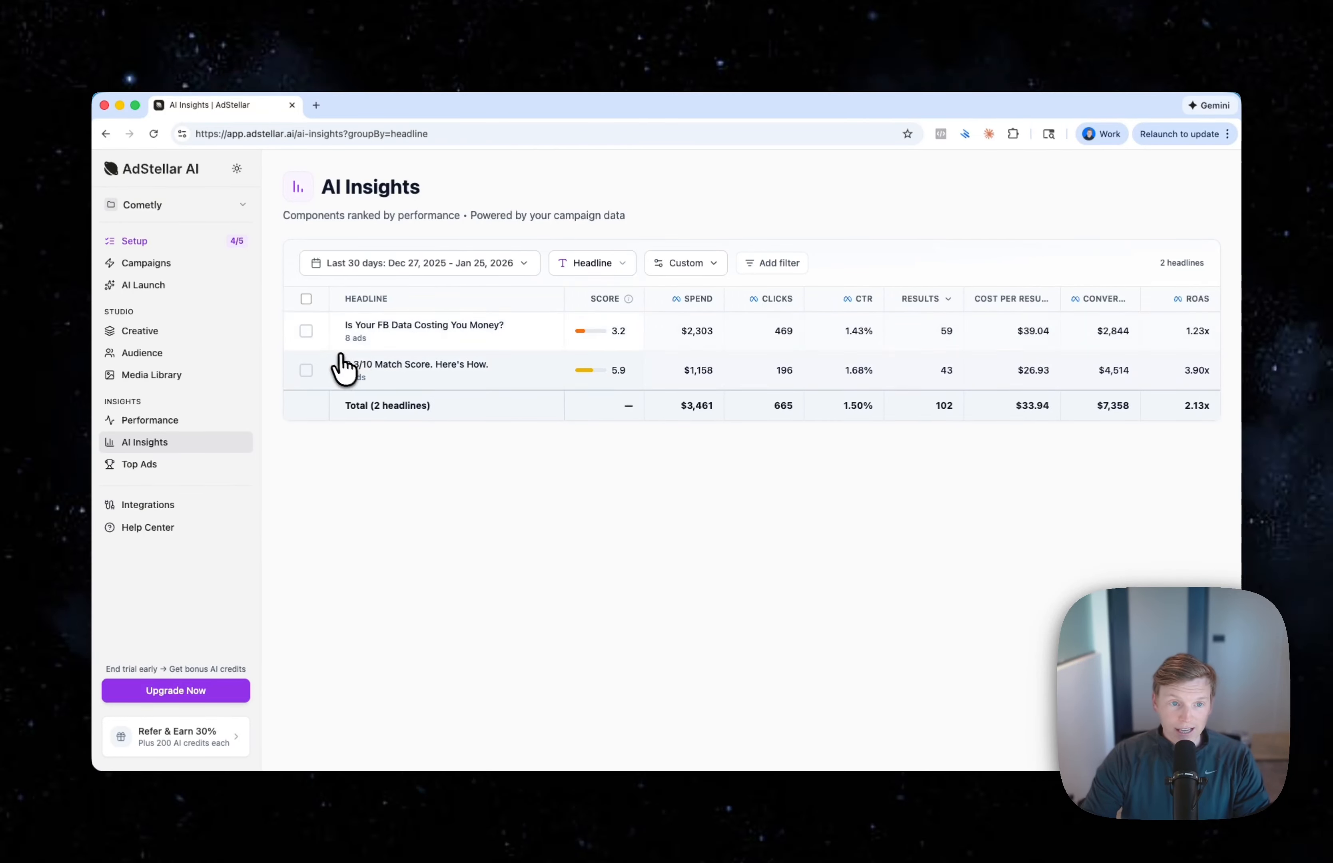
Compare the ad counts, scores and results of the two headlines, focusing on "9.3/10 Match Score. Here's How."
drag(346, 338, 372, 339)
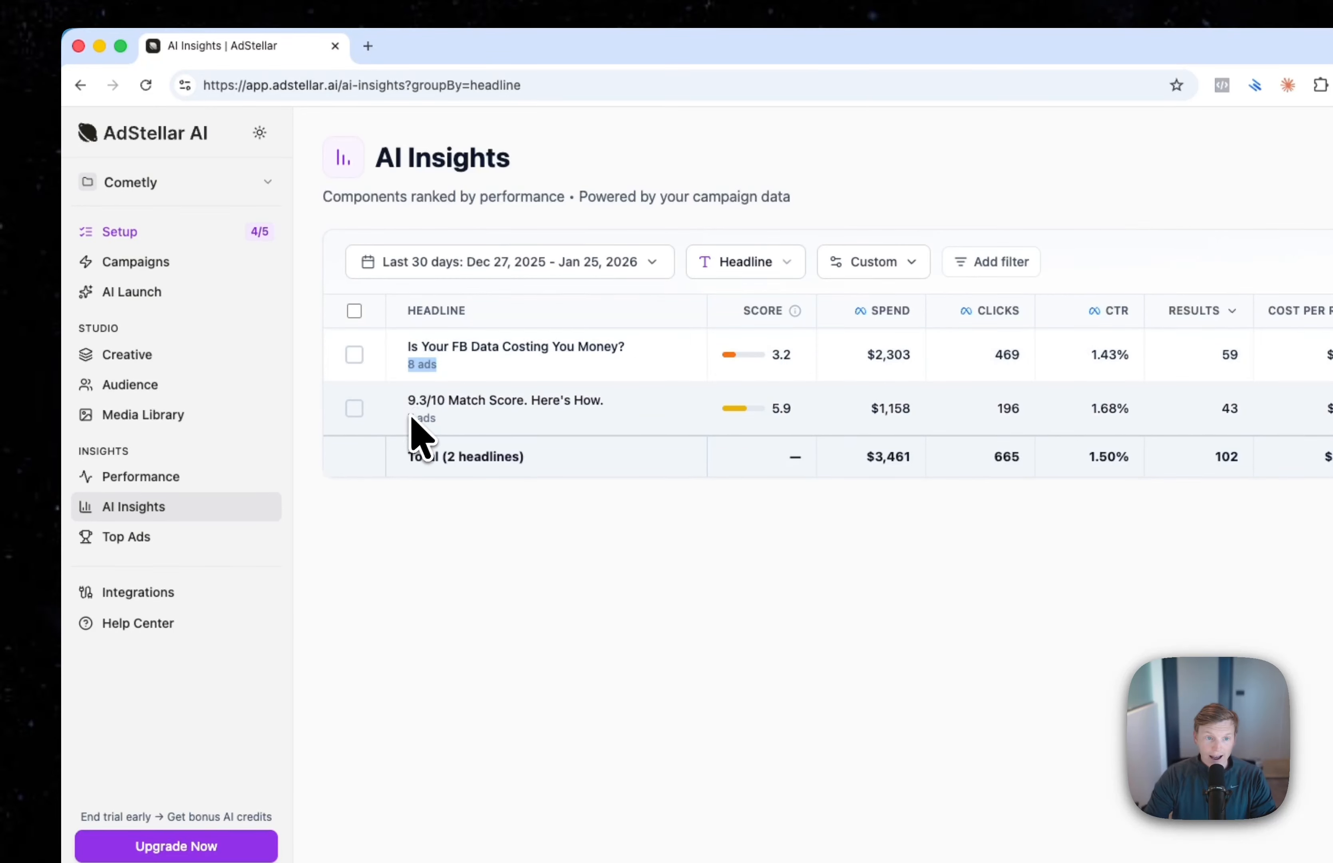
click(430, 420)
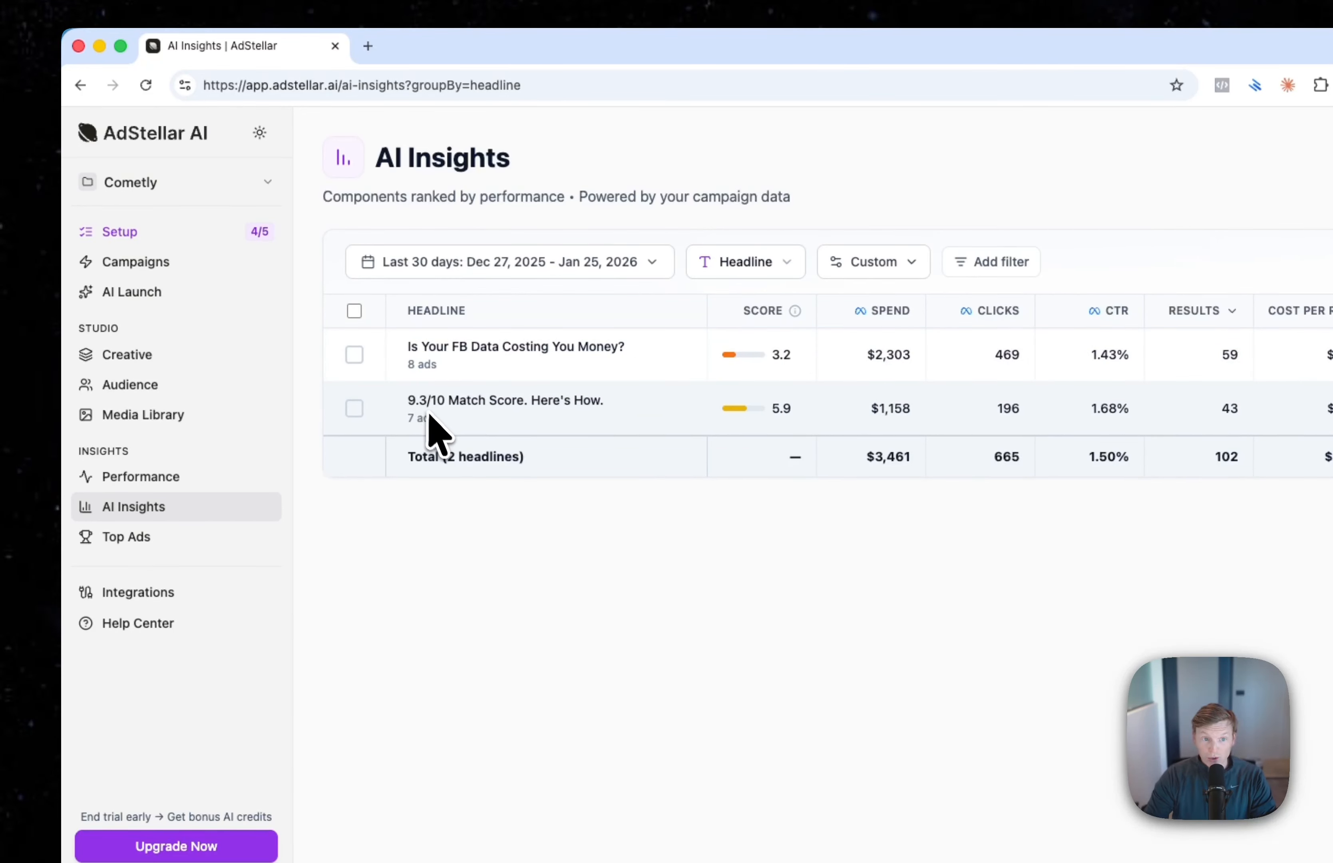
drag(406, 400, 608, 399)
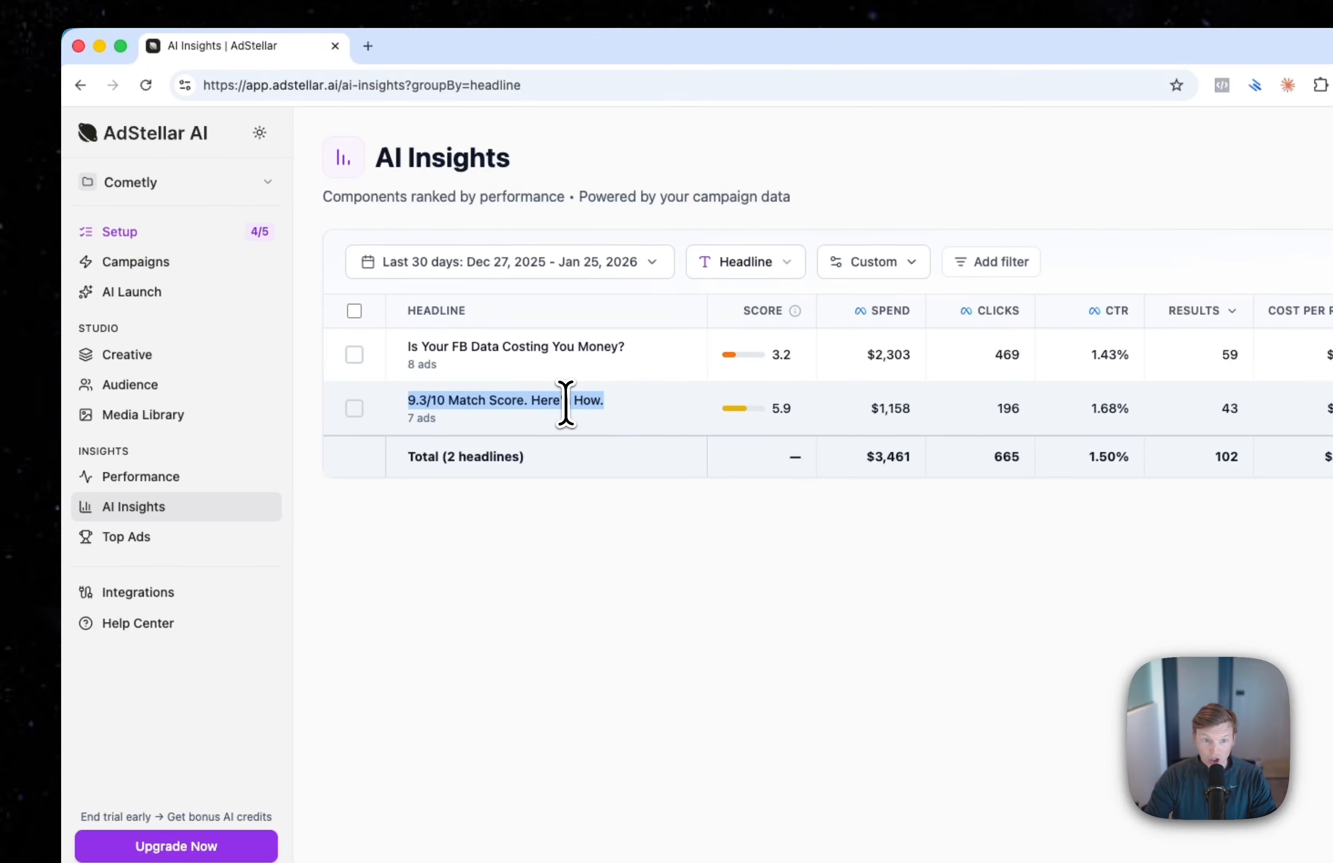
click(625, 476)
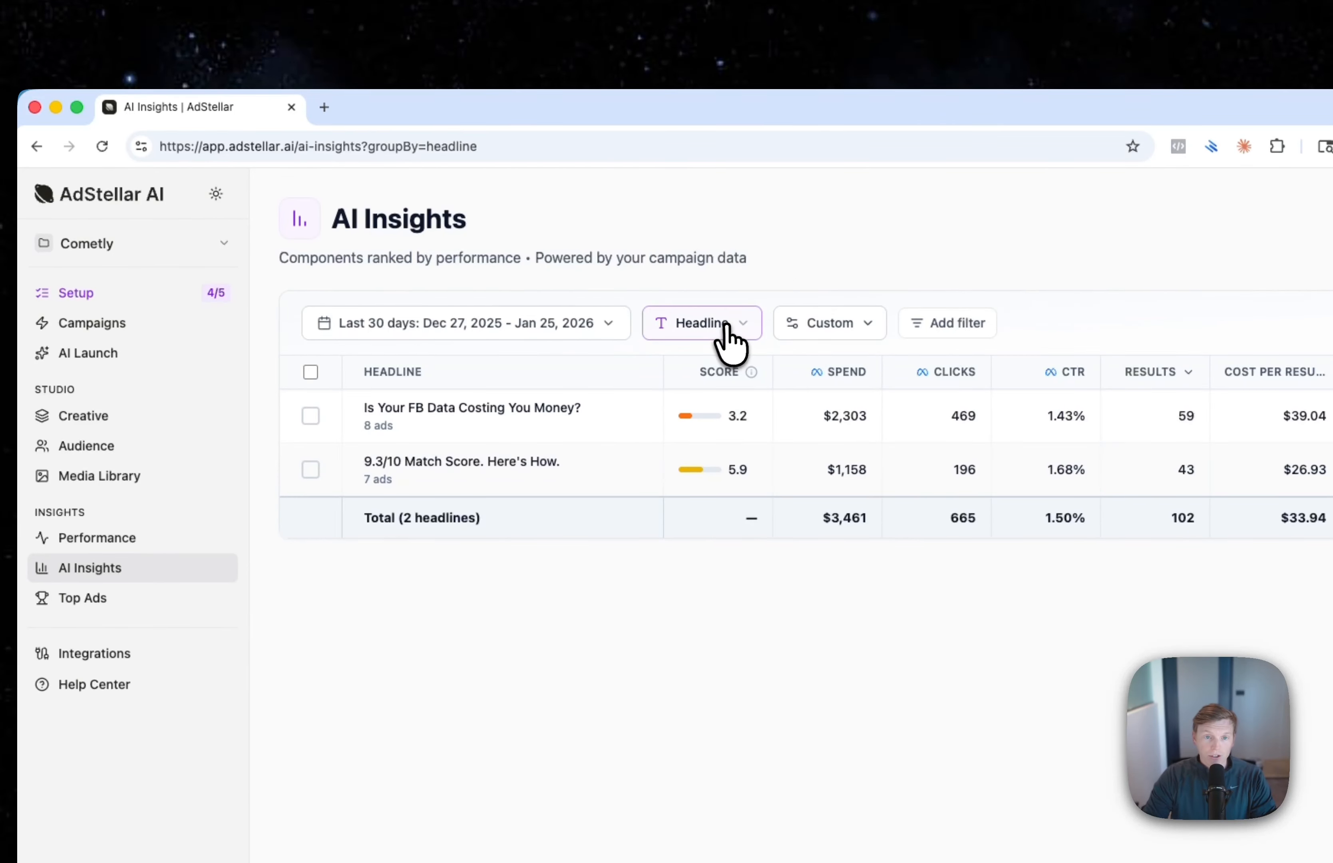
Group the insights by Ad Combination and keep the rows sorted by Results, highest first
click(717, 335)
click(743, 416)
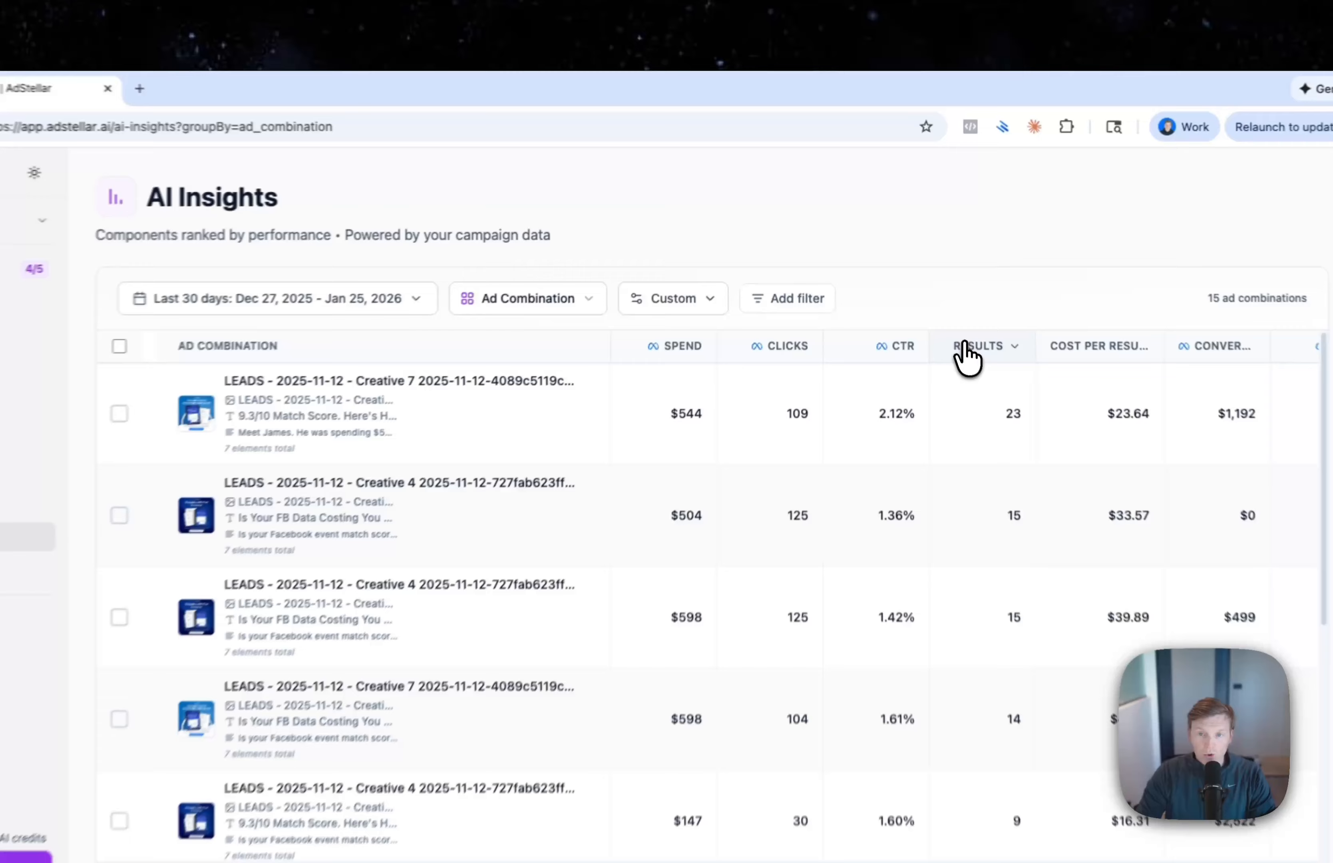
click(1186, 370)
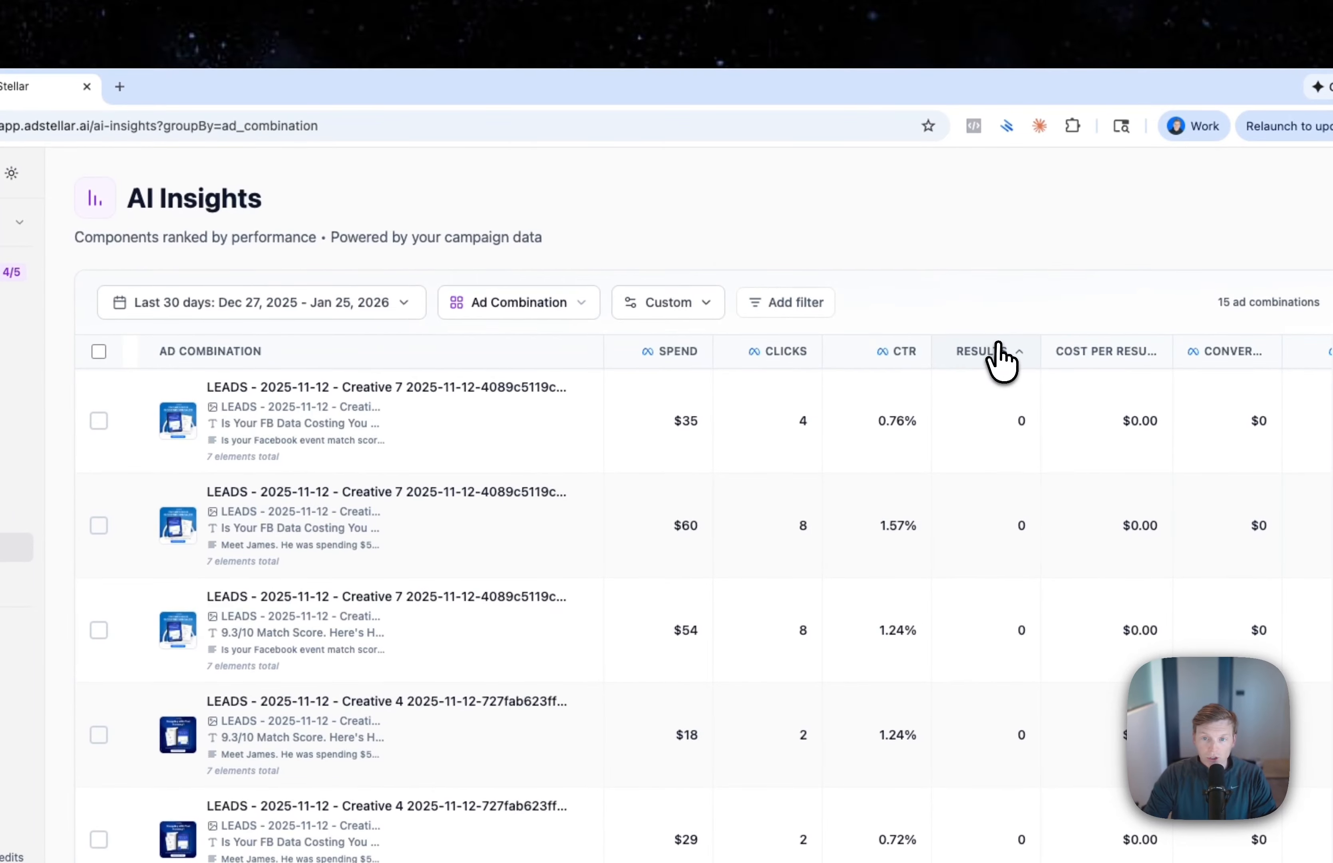
click(1191, 371)
click(512, 328)
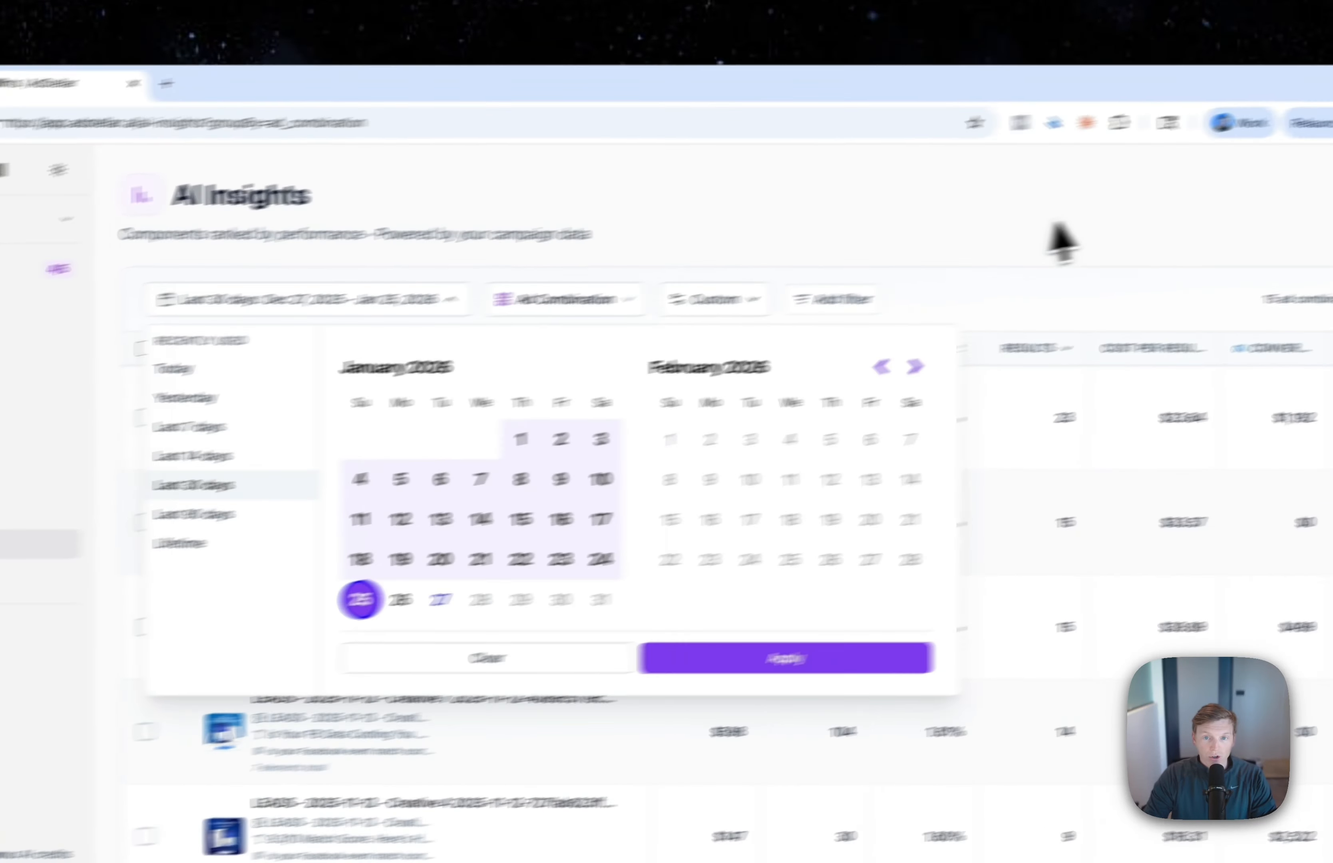
click(1196, 262)
Select the two ad combinations with the most results and compare their daily spend trends
click(261, 380)
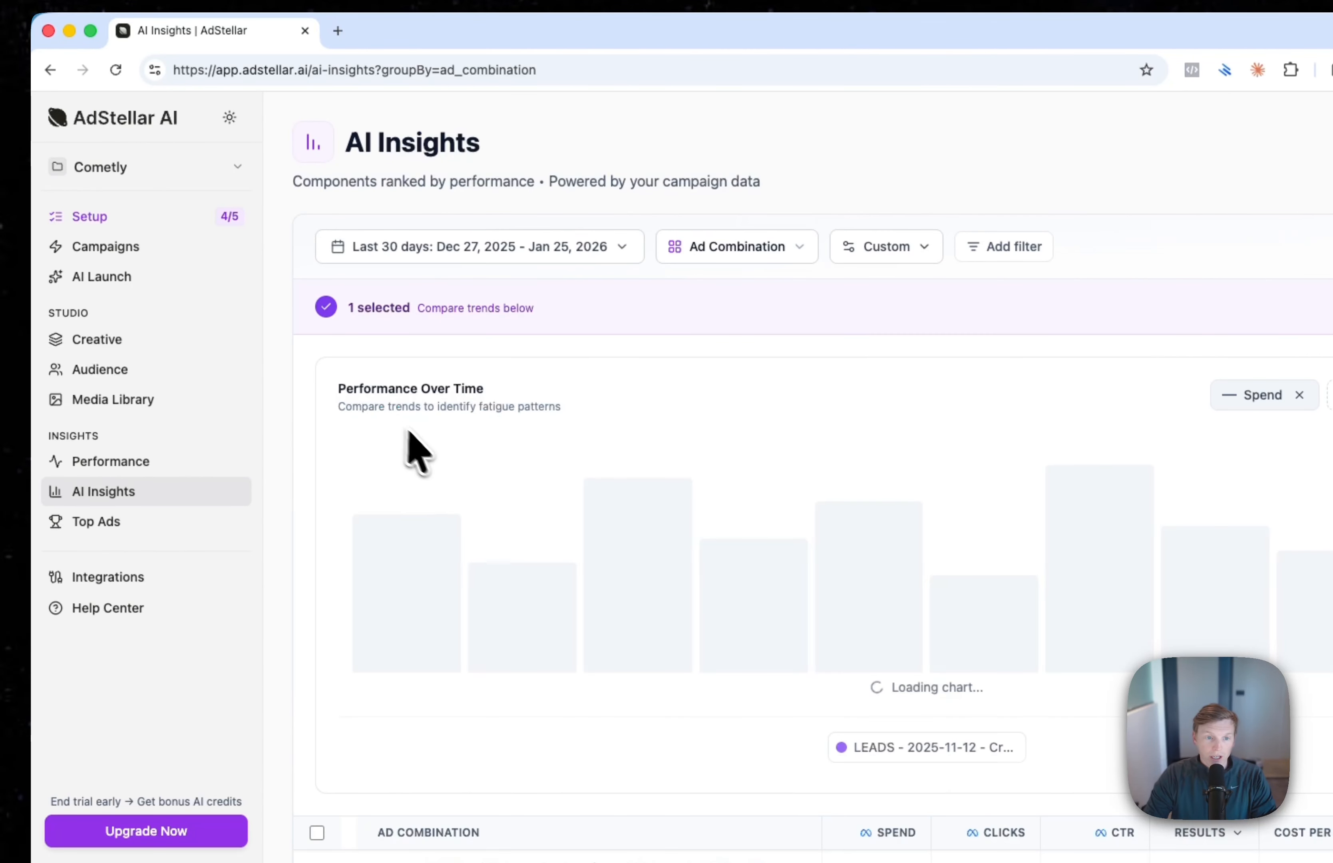
scroll(367, 319, down, 8)
click(275, 468)
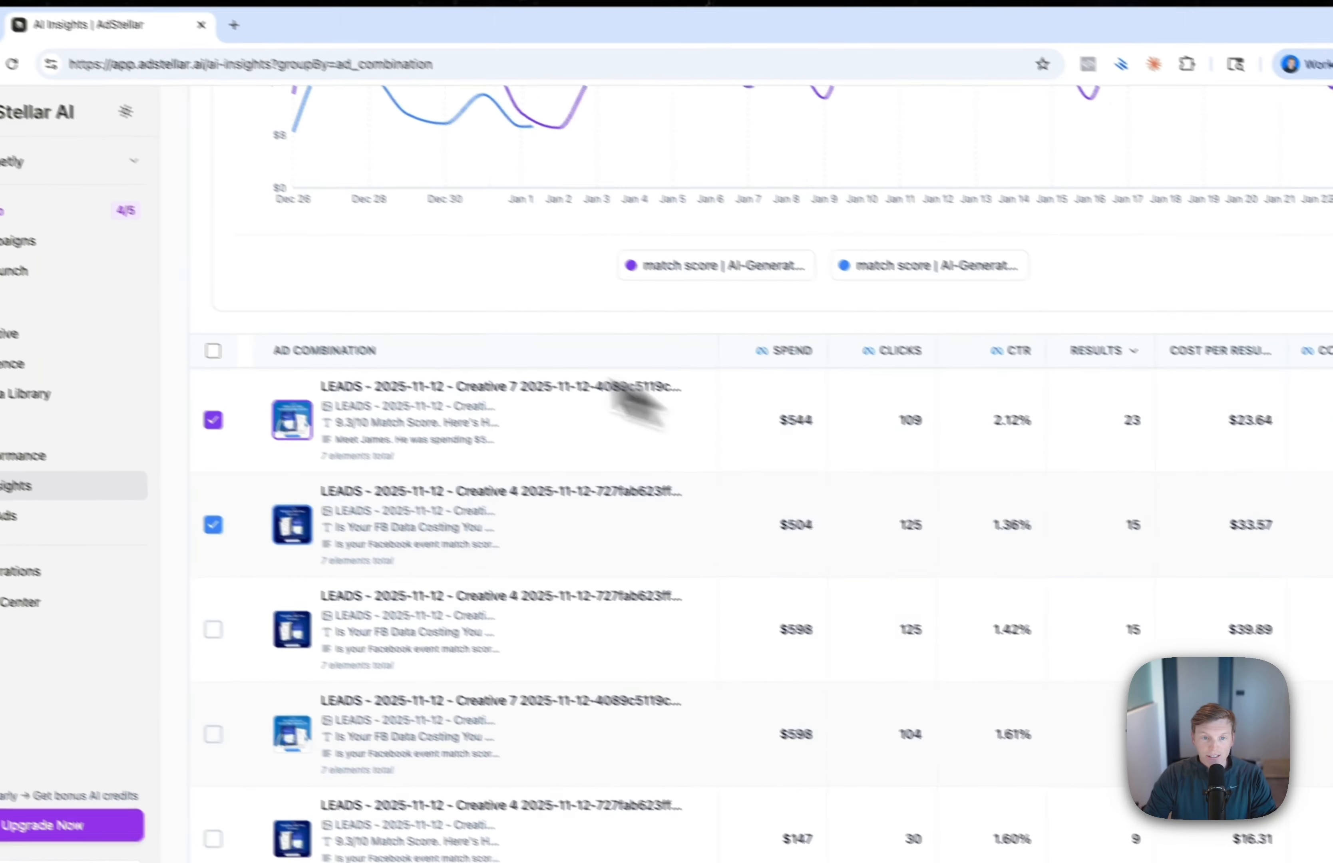
scroll(645, 336, up, 8)
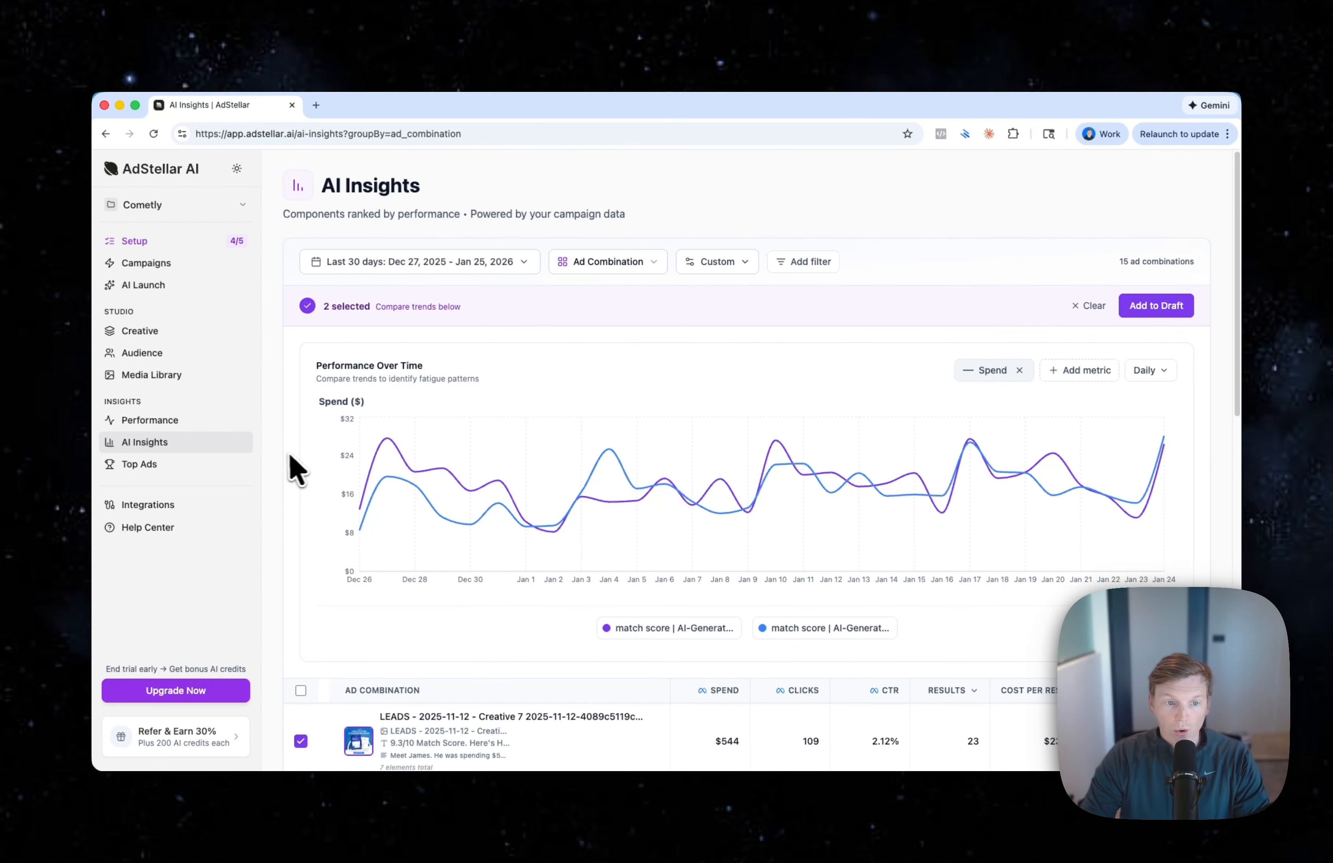
Examine the side-by-side details of the two selected ad combinations, including creative, headline, primary text and score
scroll(297, 470, down, 15)
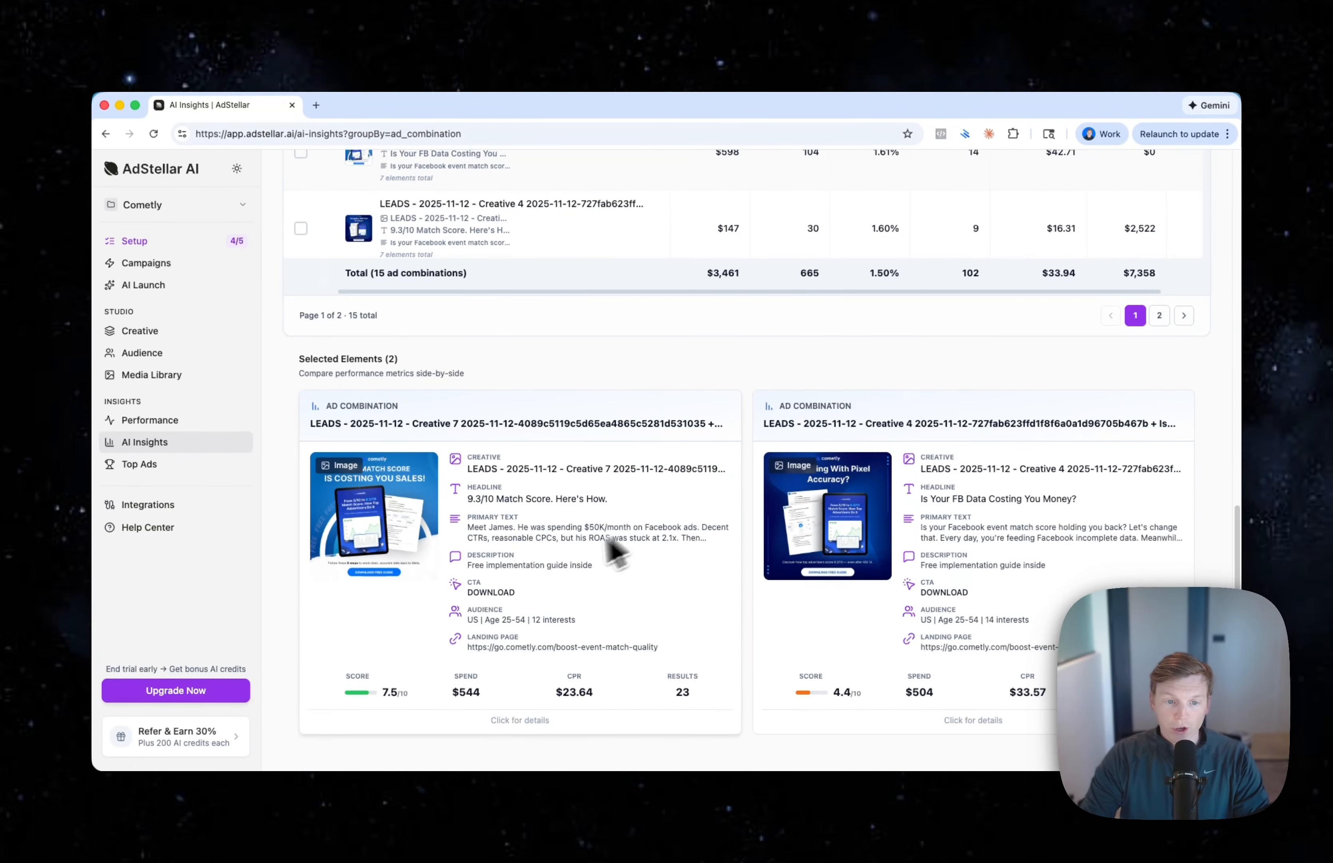
drag(468, 469, 606, 473)
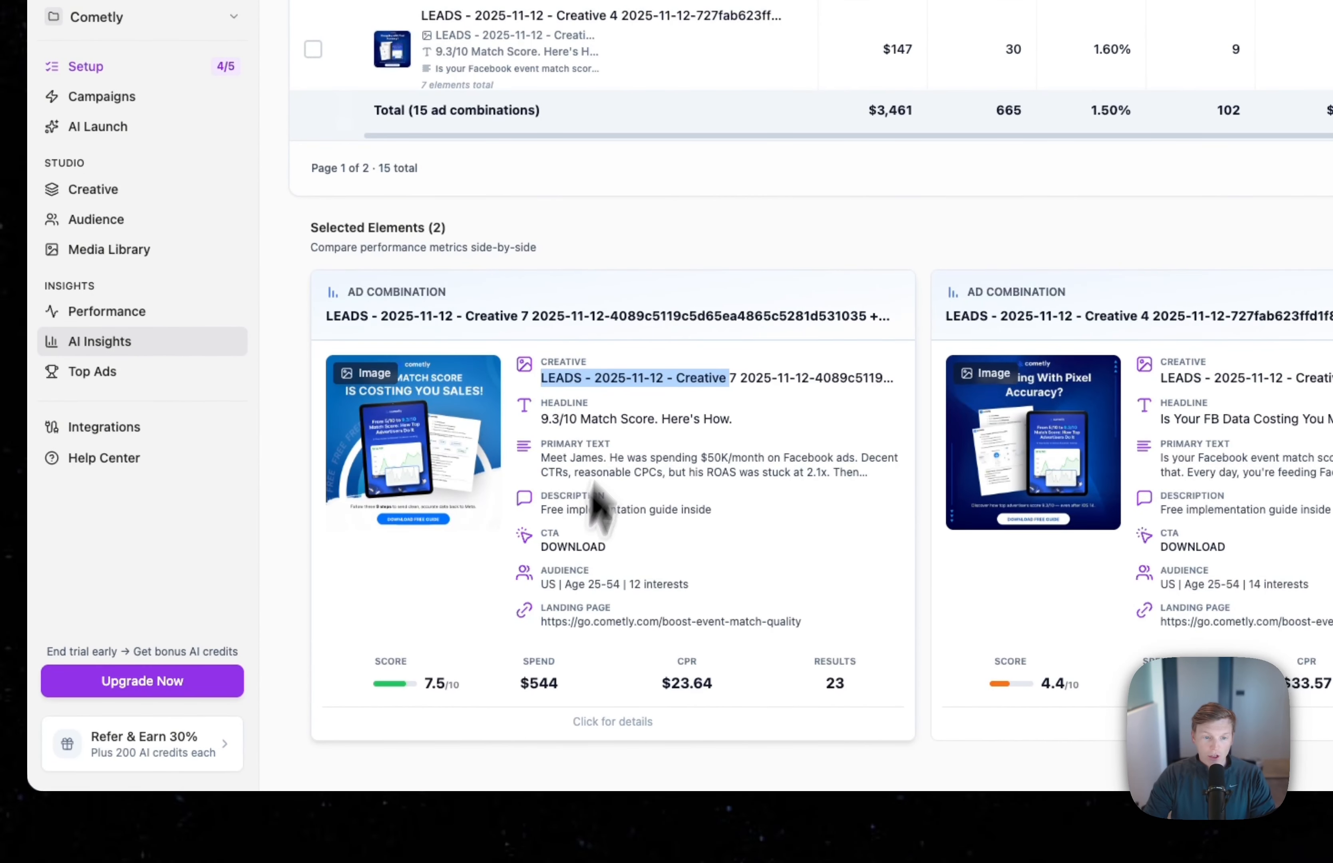
click(632, 381)
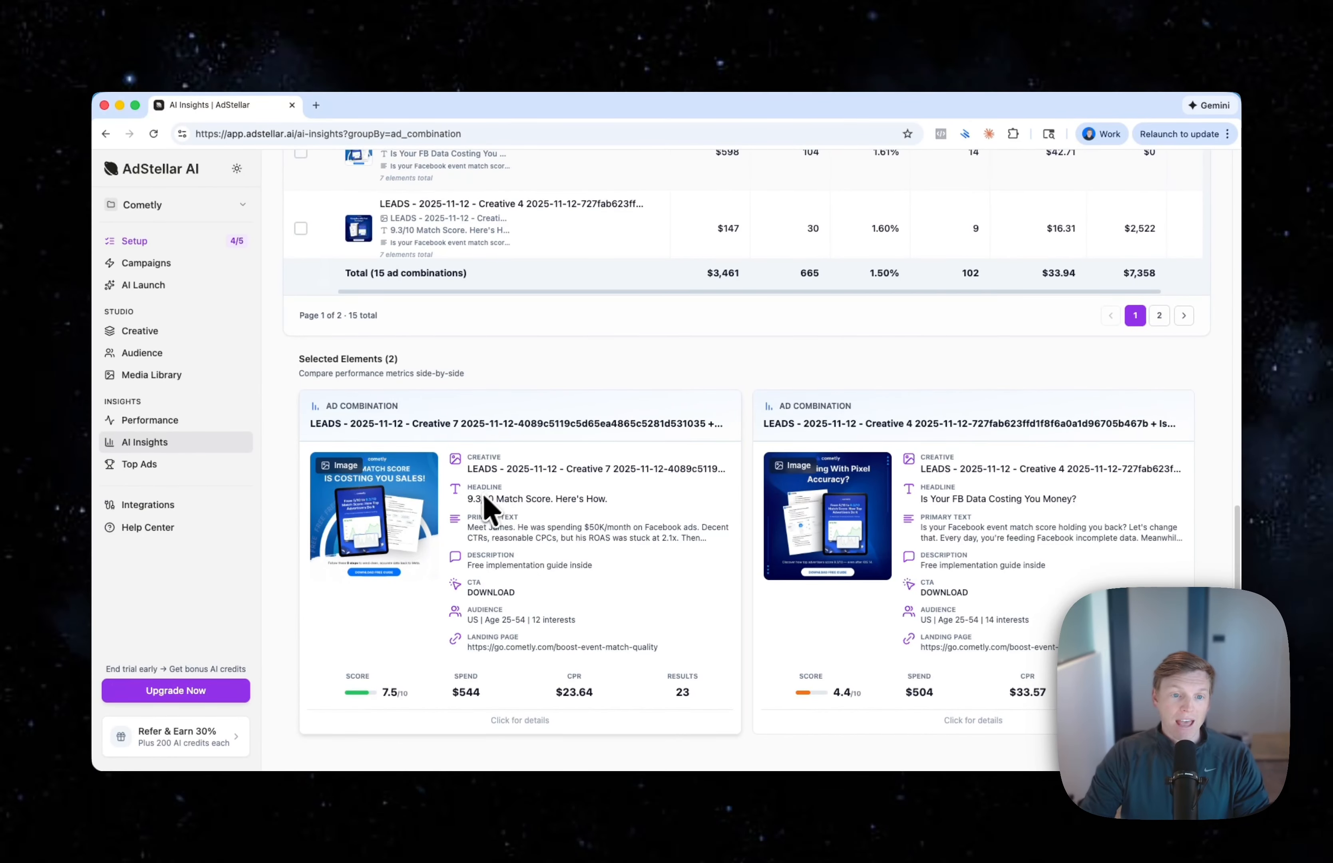
click(483, 495)
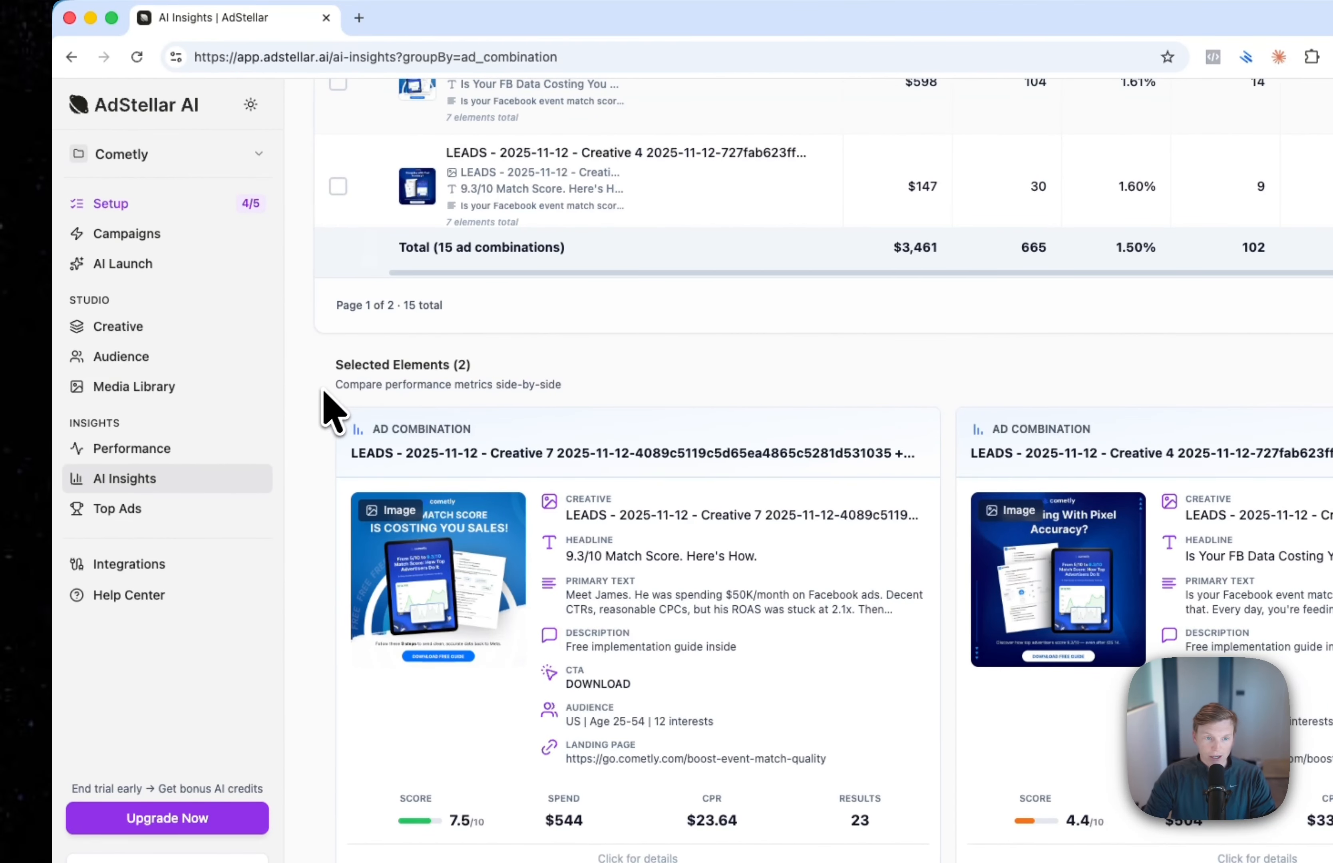
Clear the ad combination selection and browse the ad element and targeting grouping options, staying on Ad Combination
scroll(340, 426, up, 4)
scroll(325, 402, up, 6)
click(759, 233)
scroll(786, 451, down, 4)
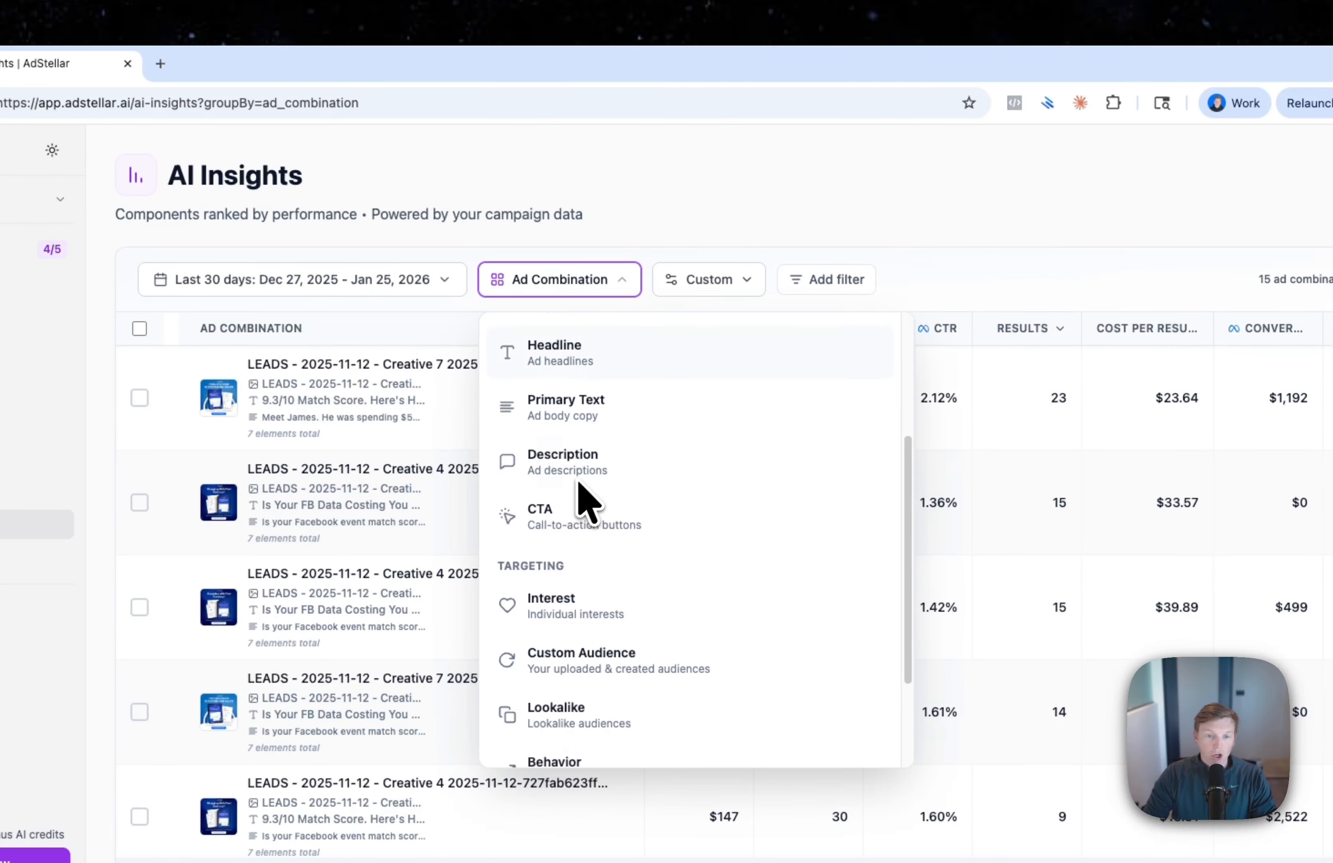
scroll(786, 451, up, 4)
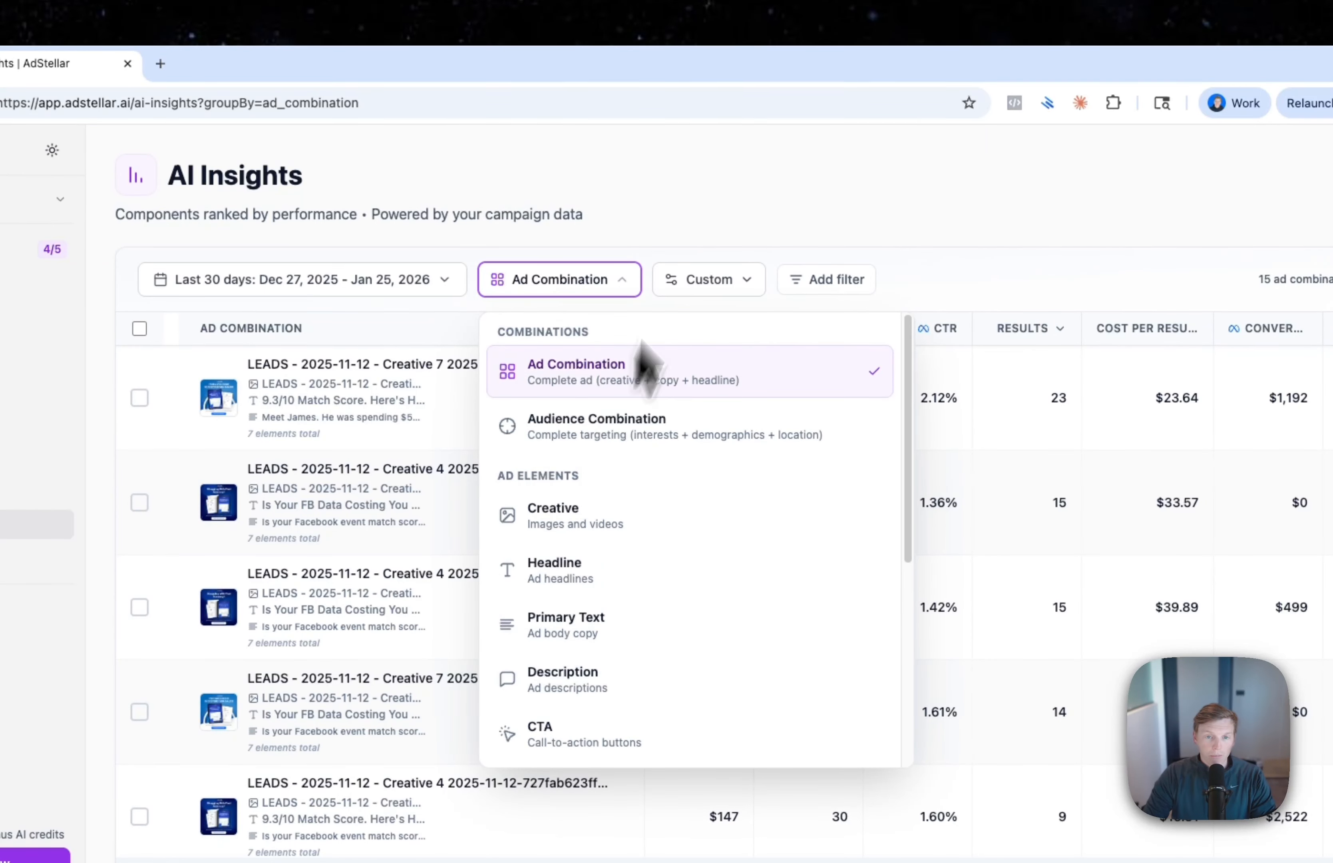
click(690, 224)
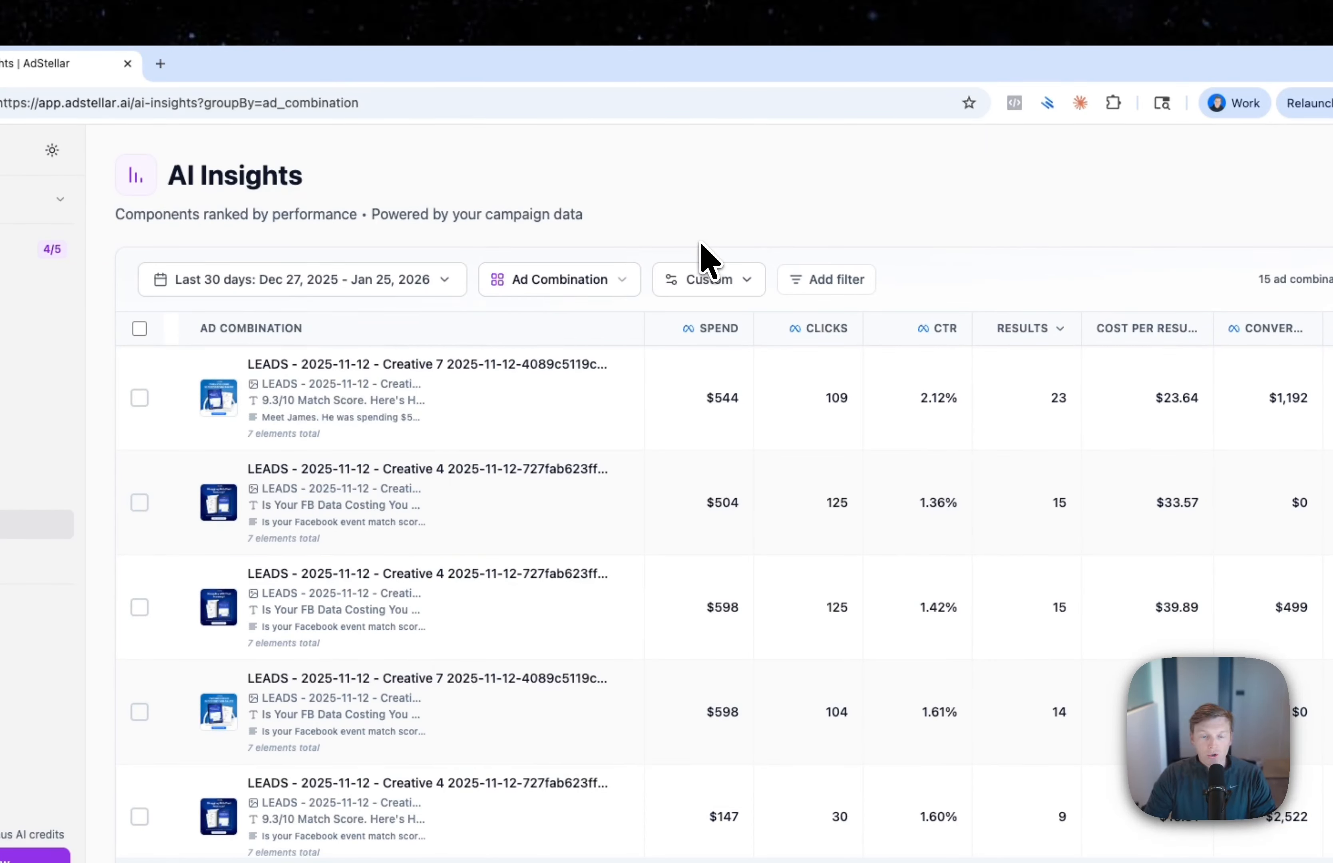
Review the metrics available for a new table filter and leave without applying one
click(826, 279)
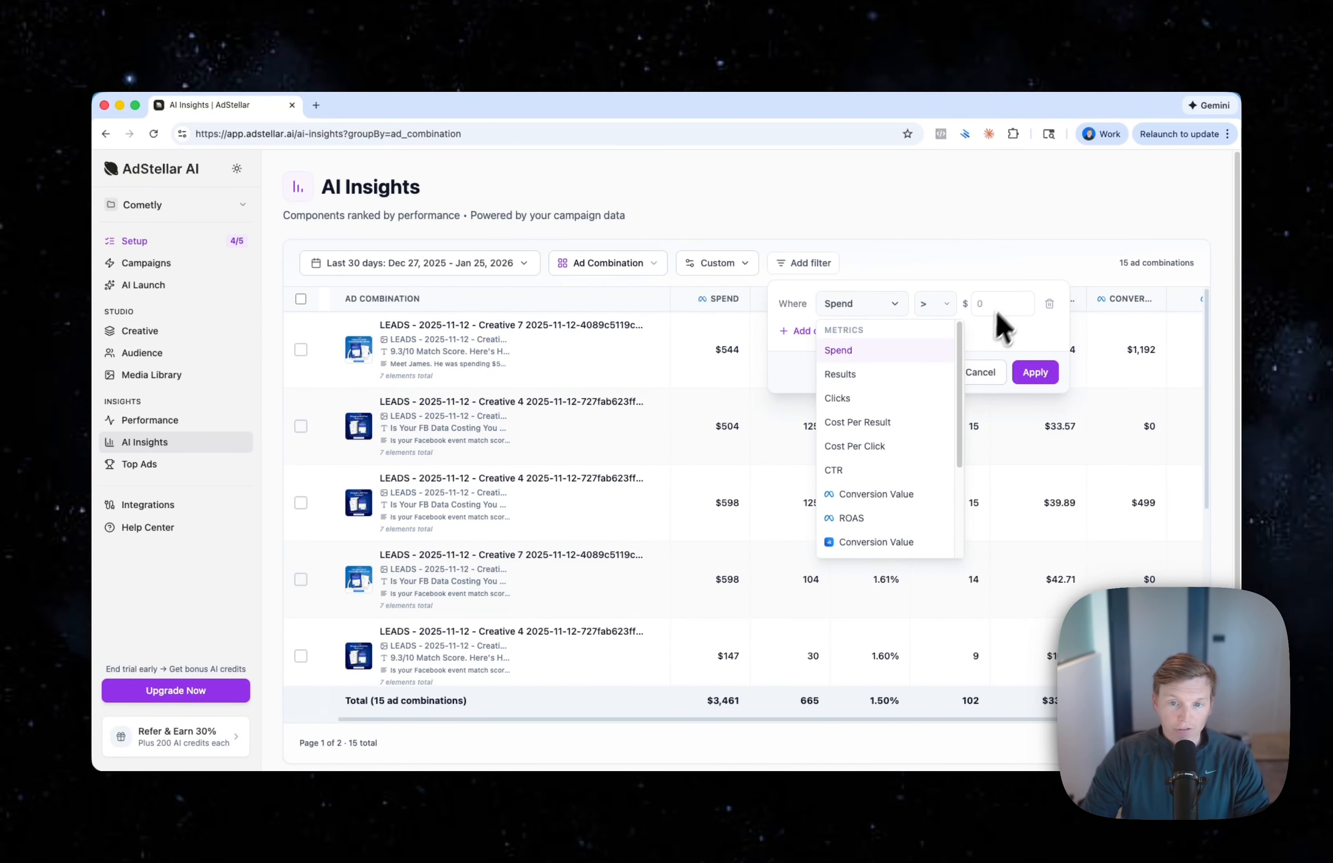
scroll(925, 407, down, 5)
scroll(935, 346, up, 5)
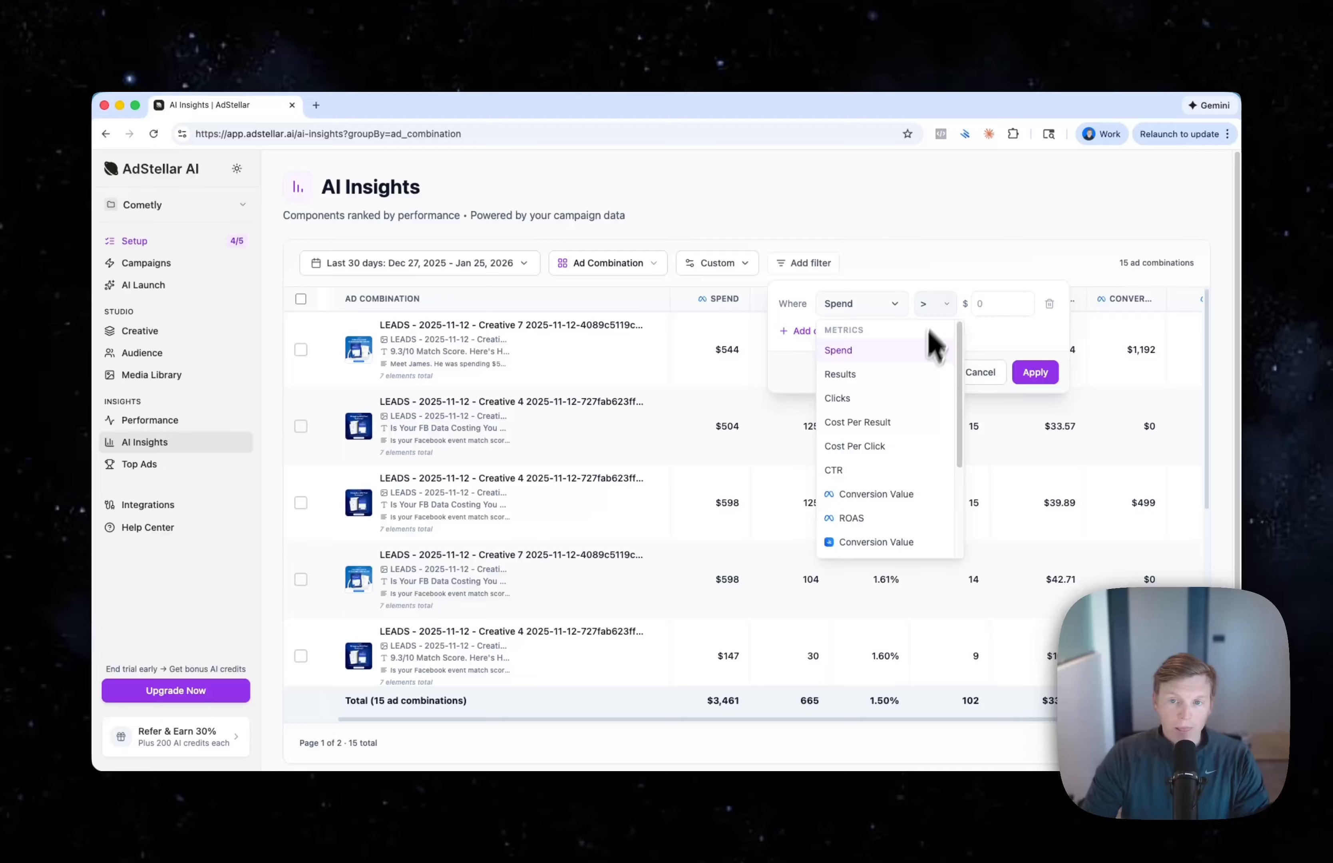
click(952, 267)
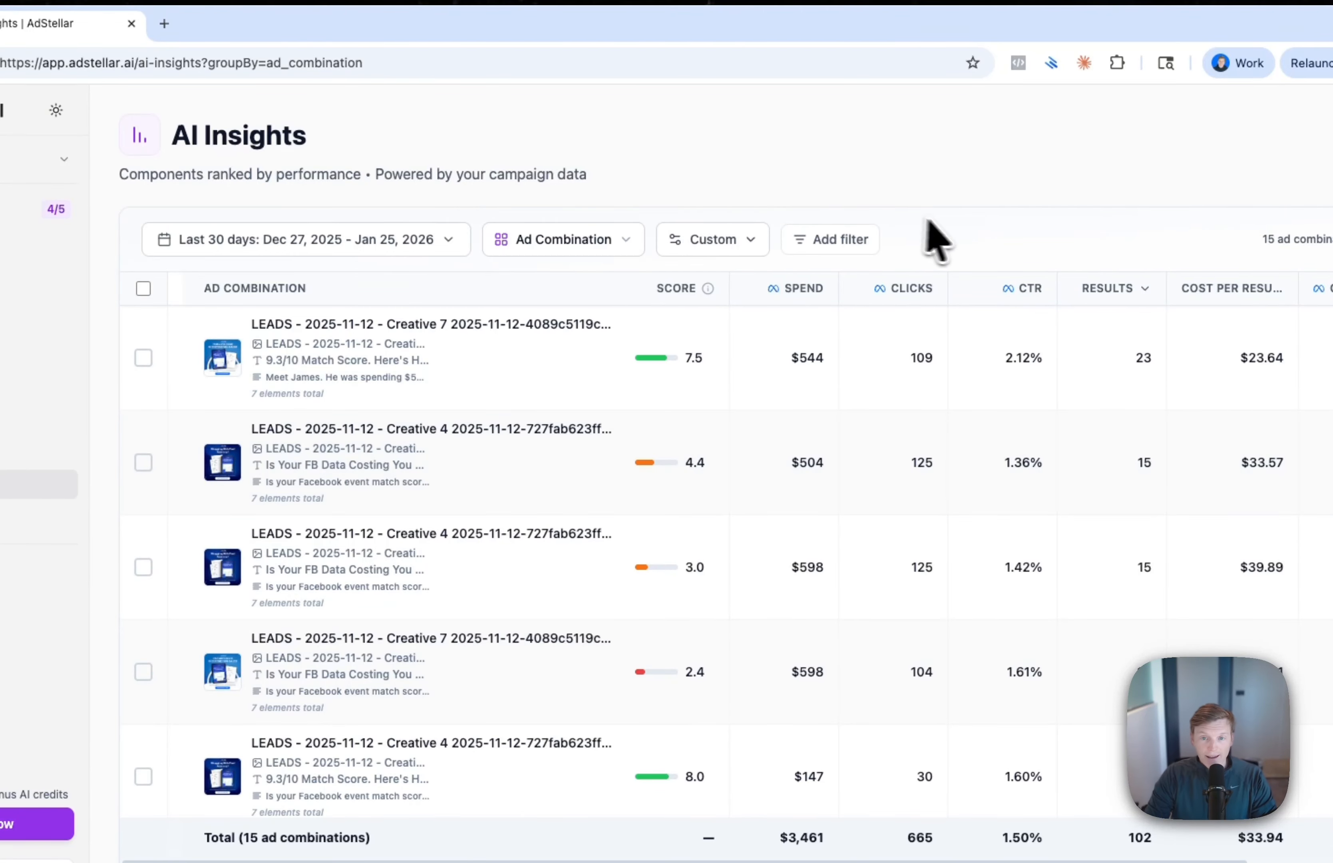
Examine the ad combinations' metric columns from Score through ROAS and view the column preset options
scroll(718, 572, right, 3)
scroll(717, 569, left, 3)
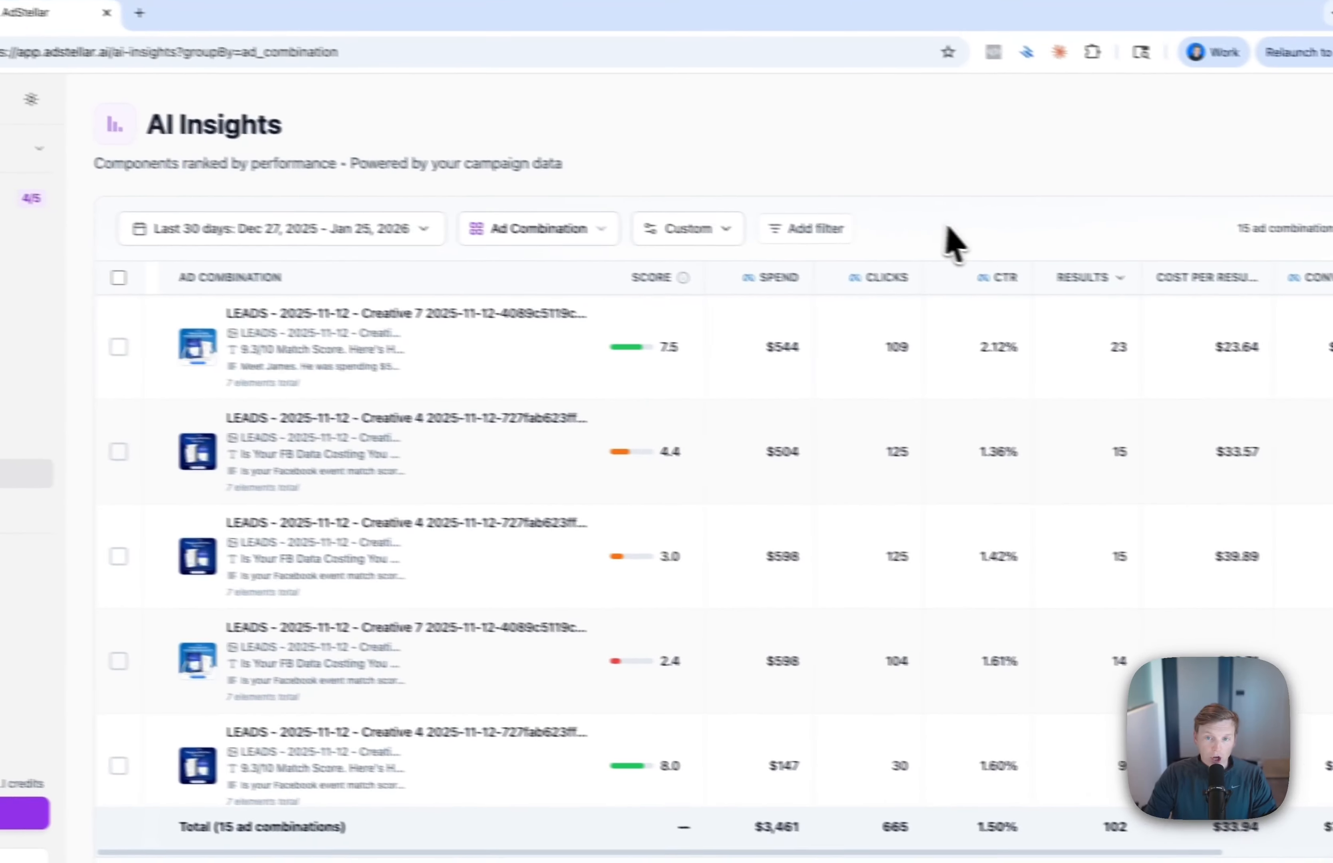
scroll(1152, 507, right, 3)
scroll(879, 477, right, 2)
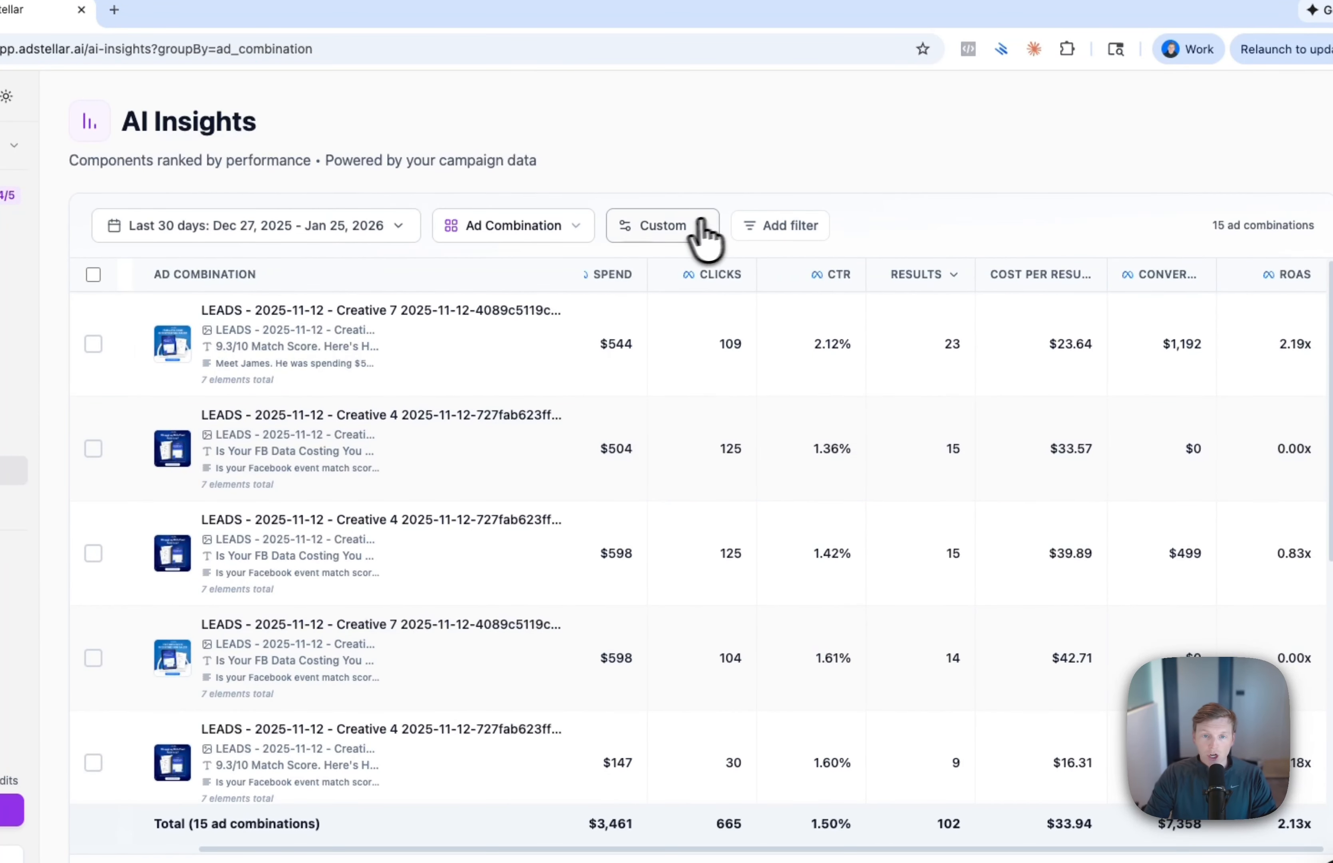
click(687, 229)
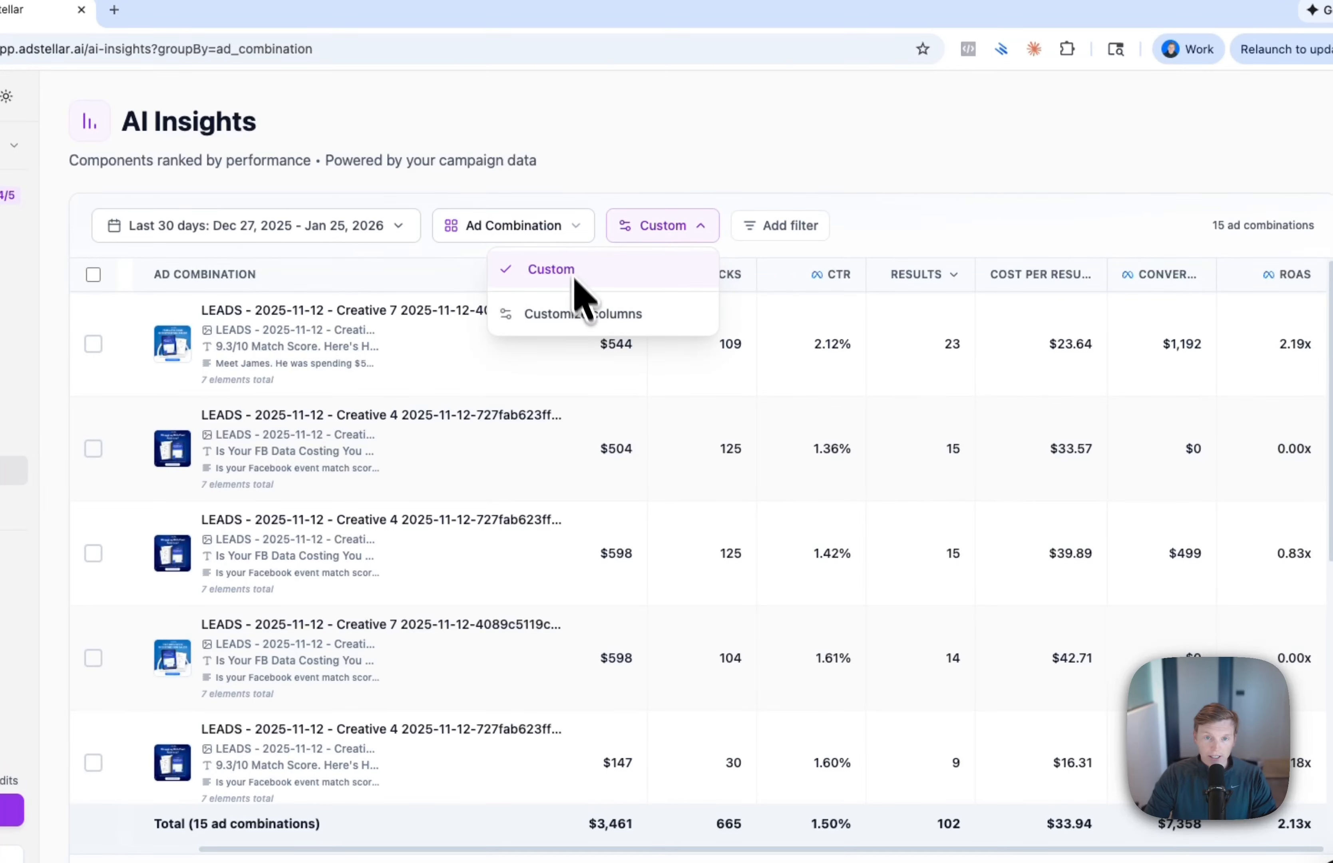
Review the full list of grouping options and the date range presets without changing either setting
click(522, 226)
scroll(568, 426, down, 3)
scroll(580, 600, down, 3)
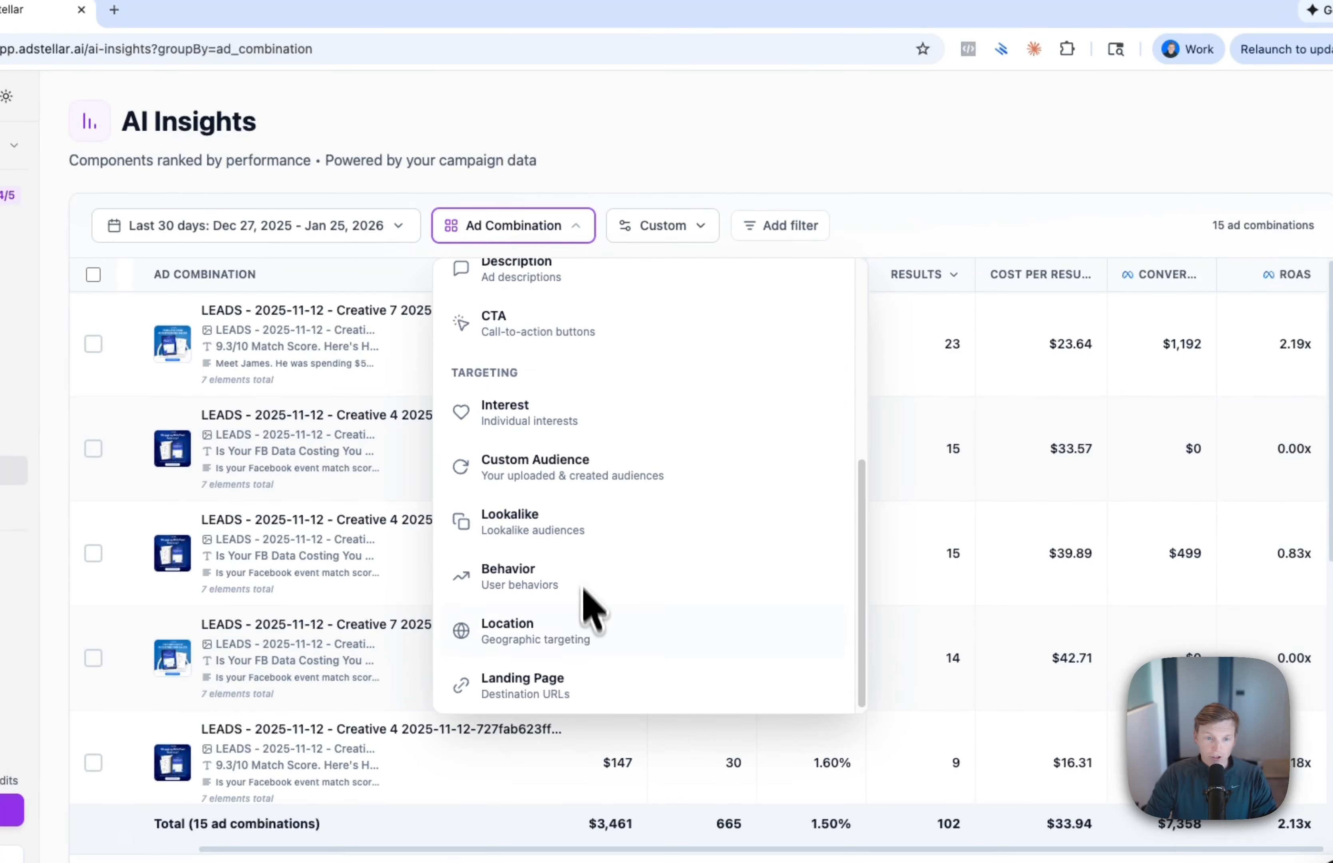
scroll(575, 591, up, 6)
click(887, 233)
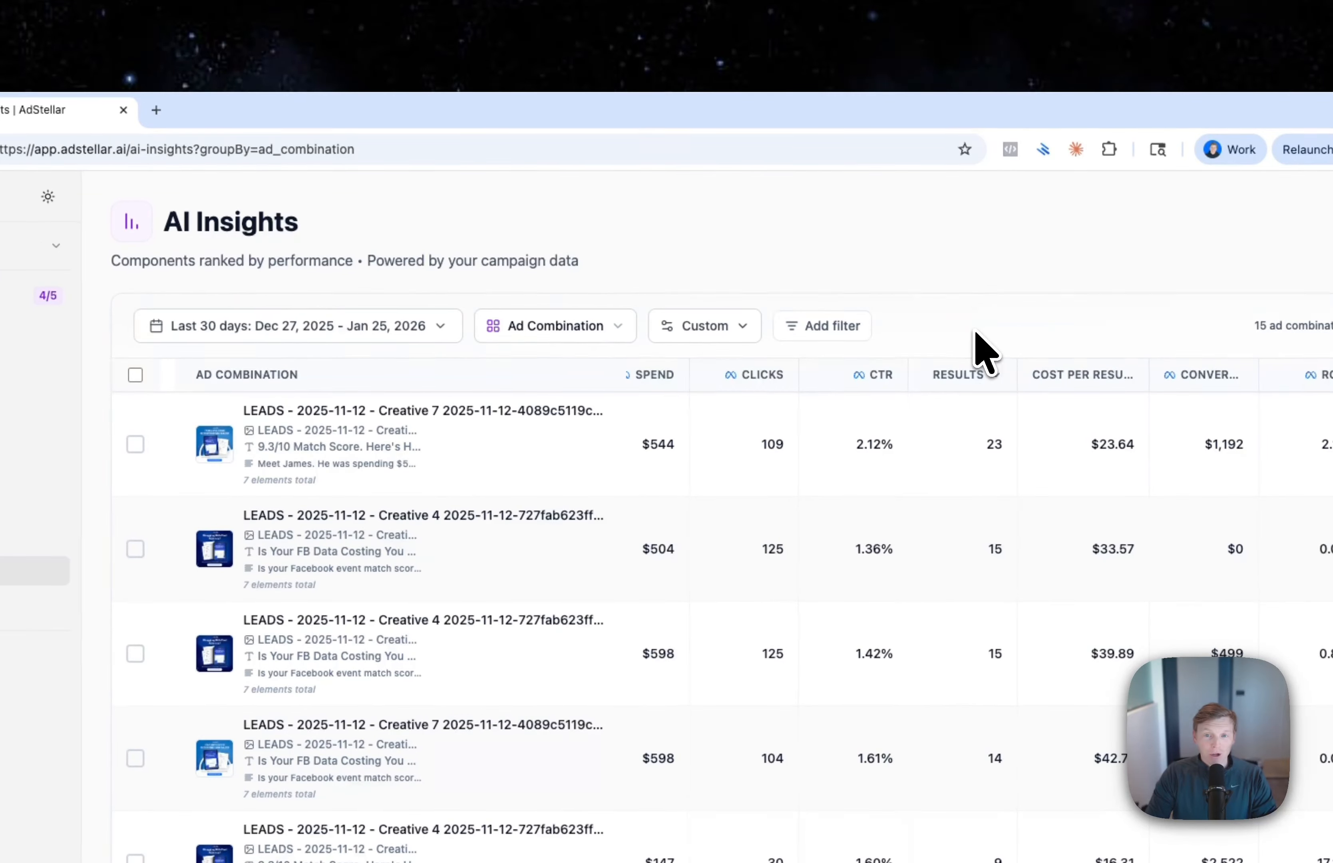
click(335, 339)
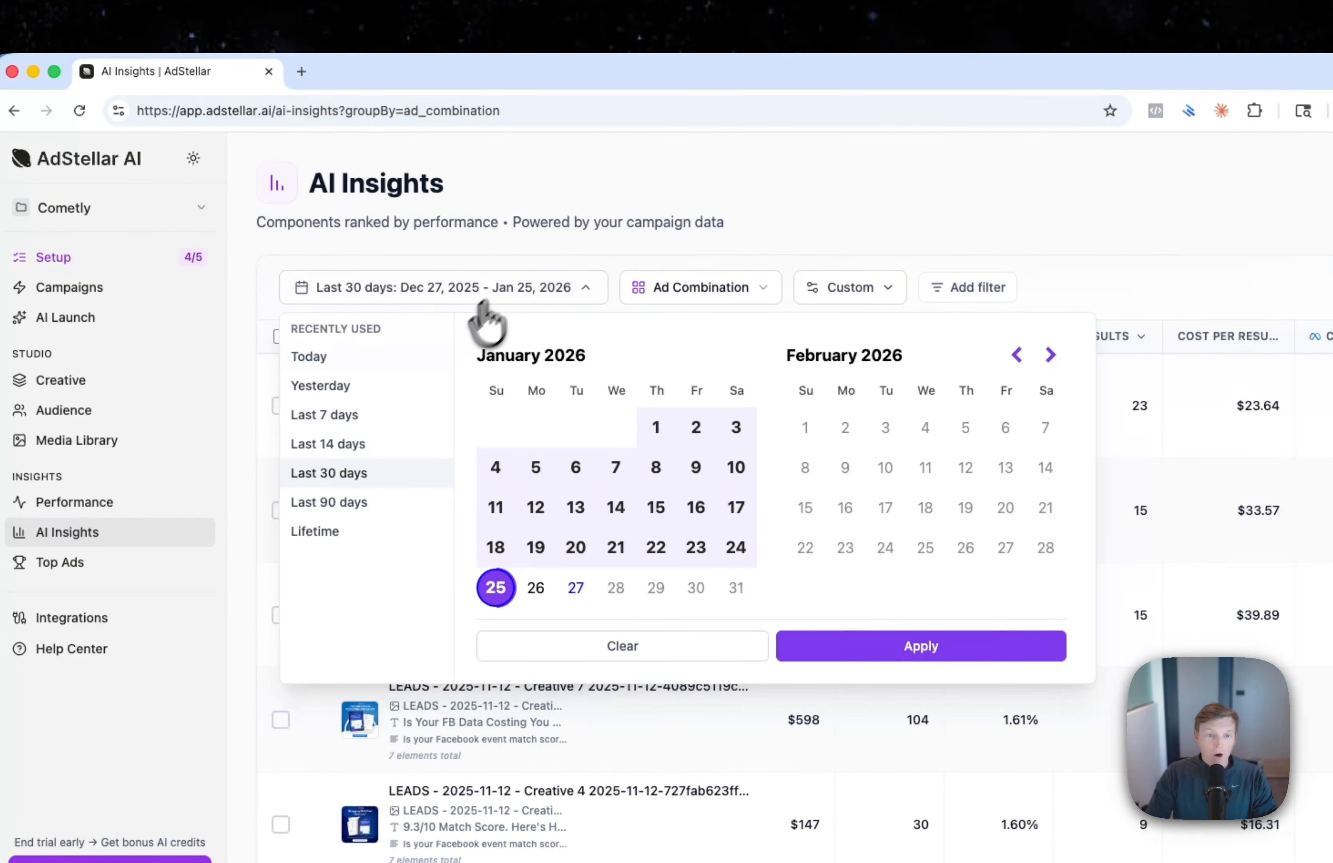
click(841, 252)
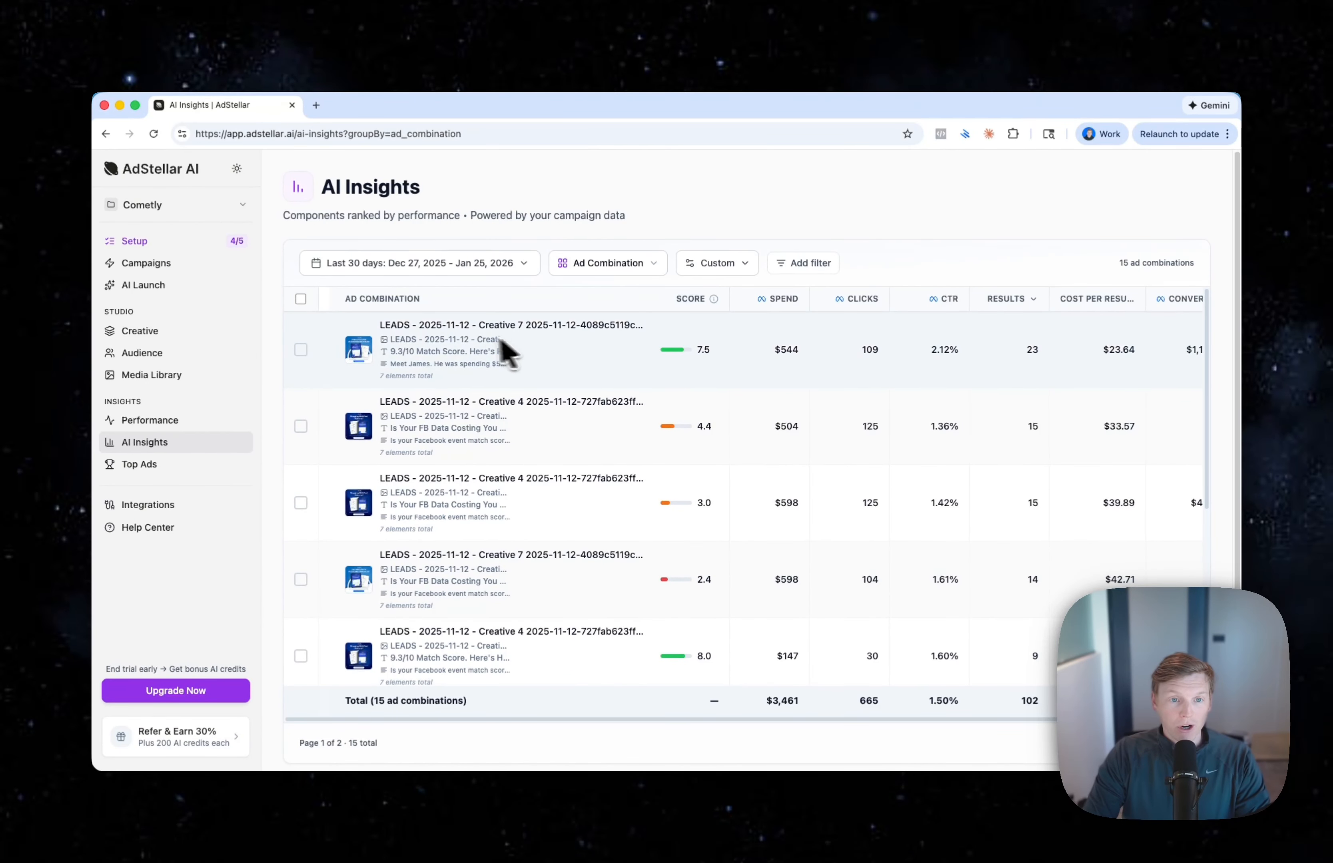
View the Add to Draft options for the top Creative 7 ad combination, cancel, and clear the selection
click(301, 349)
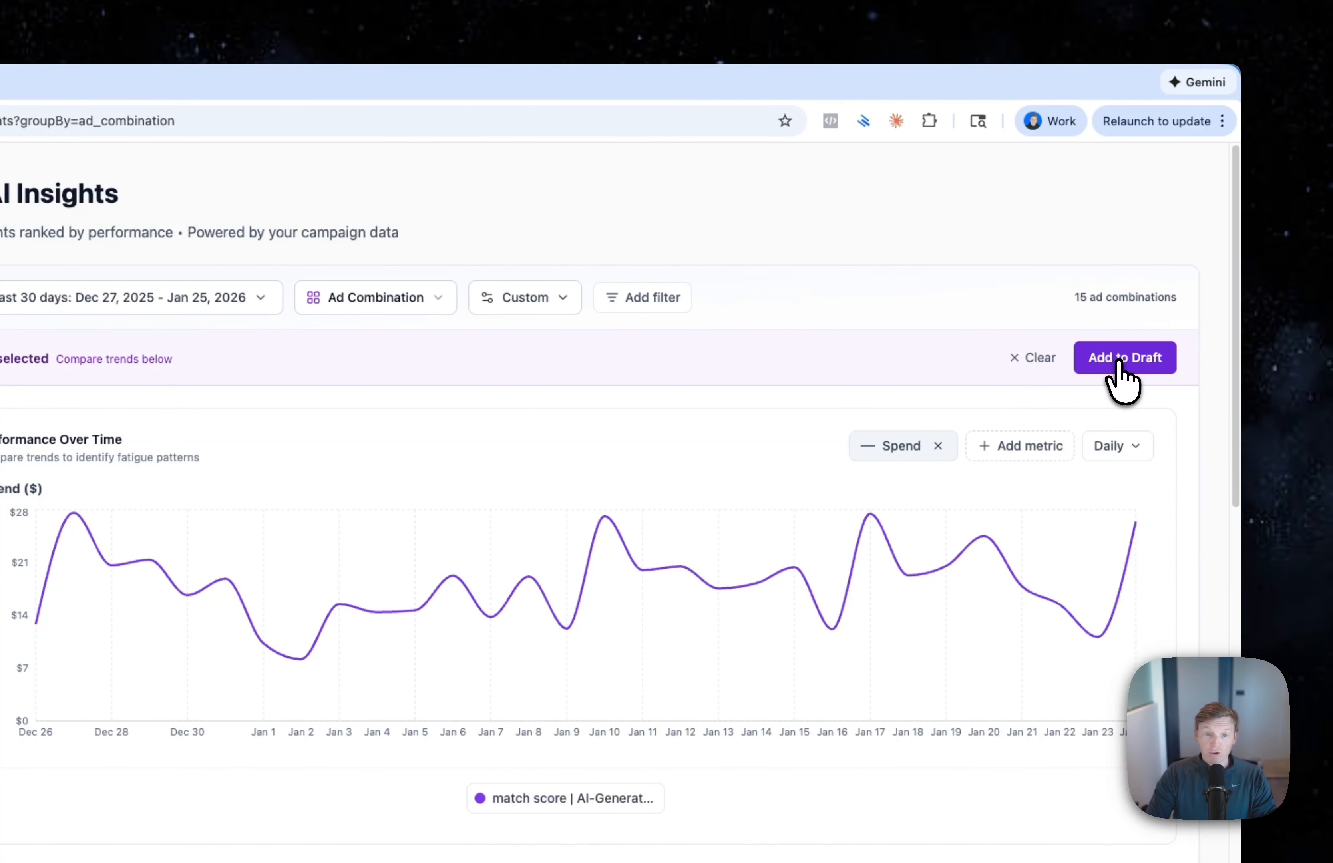
click(1120, 359)
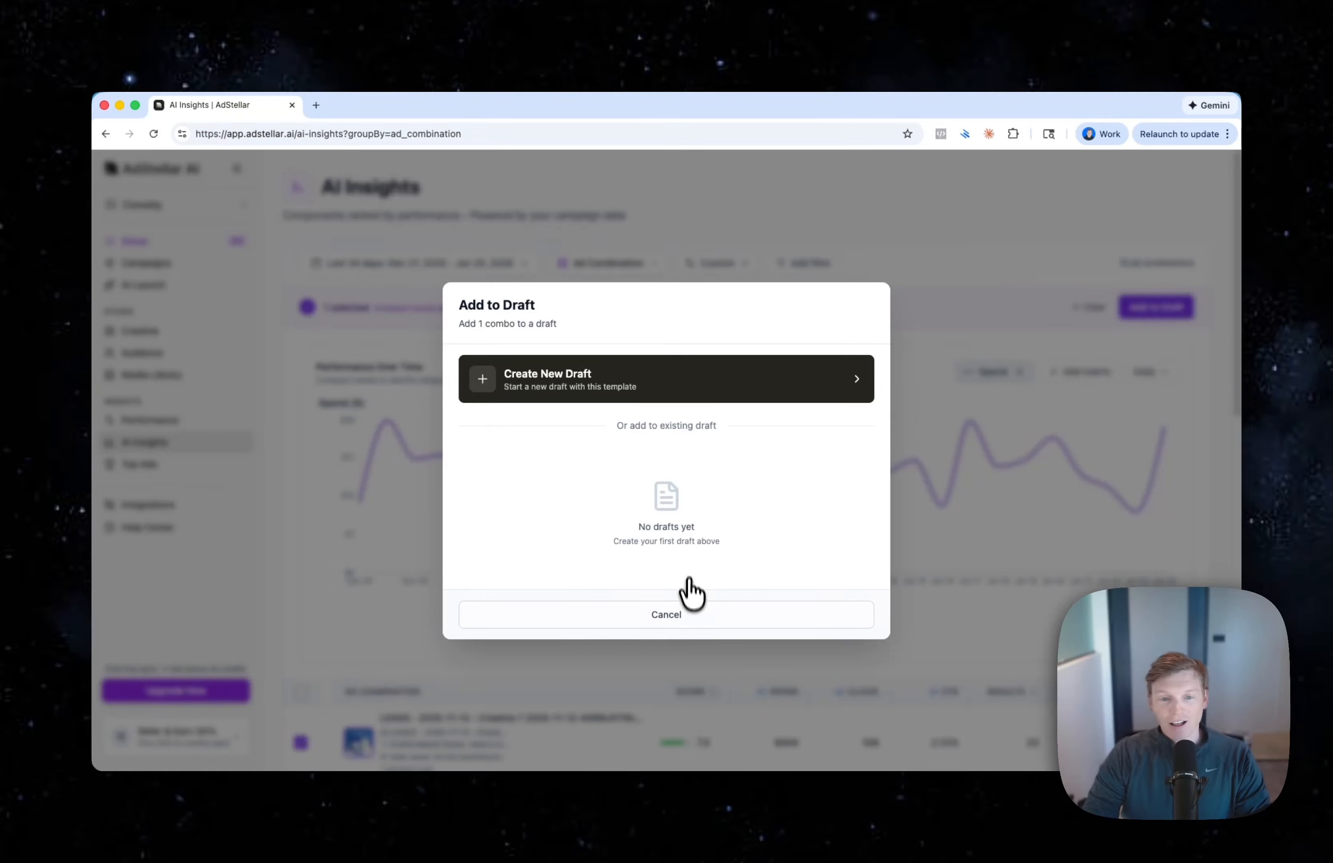
click(676, 617)
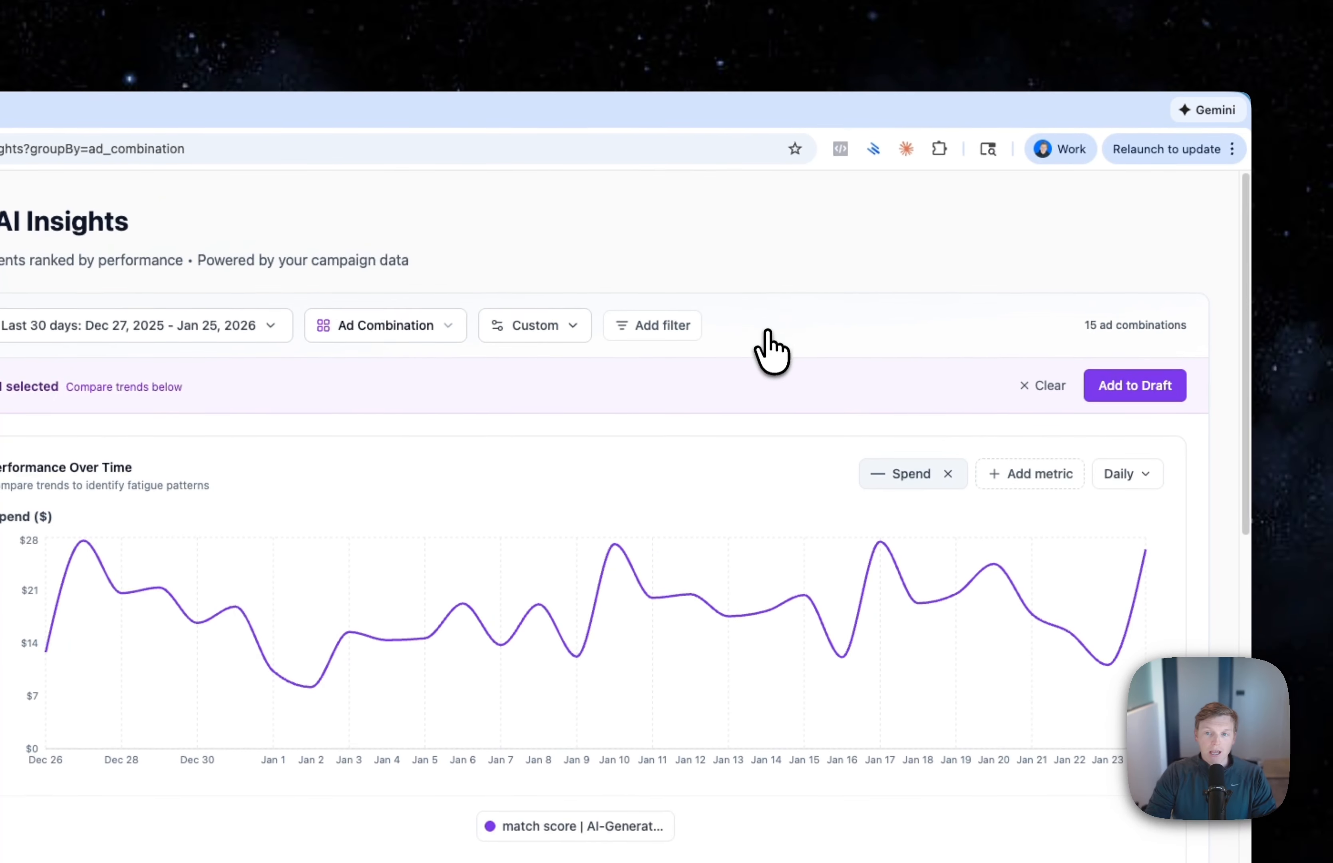
click(1043, 386)
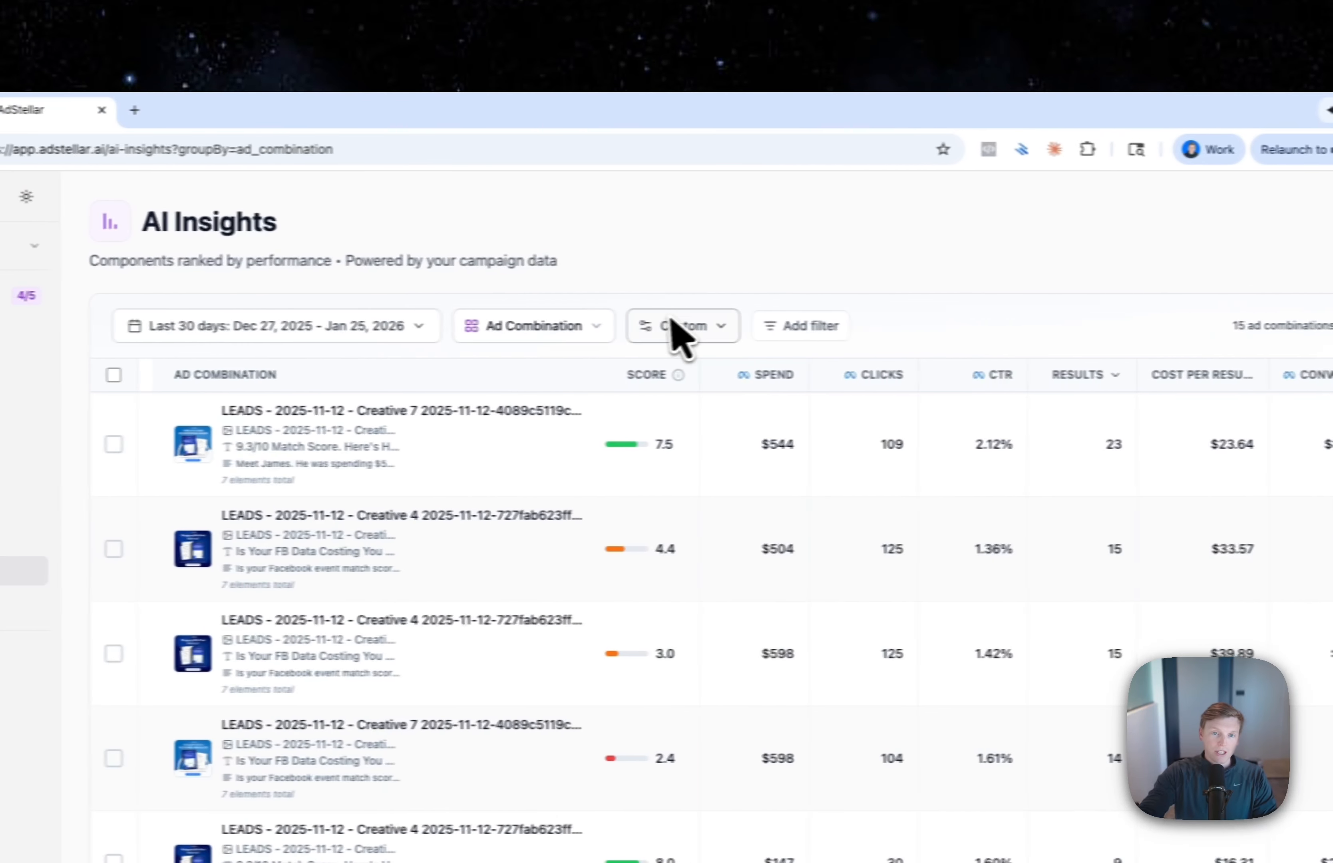